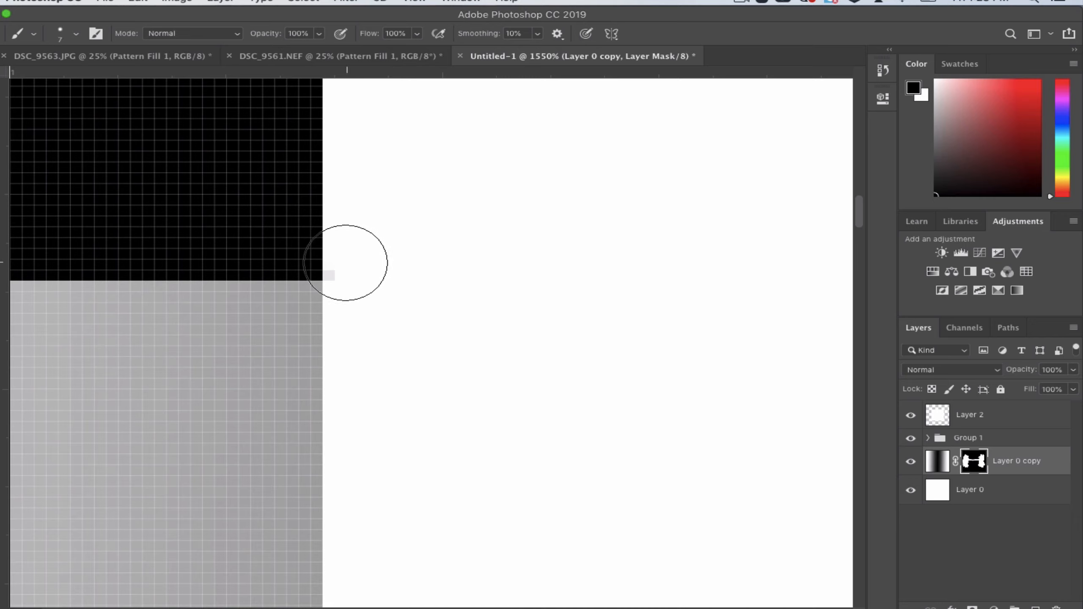
Paint black on the Layer 0 copy mask over the stray grey pixels at the upper inner corners beside the centre strip
{"action": "key", "text": "bracketleft"}
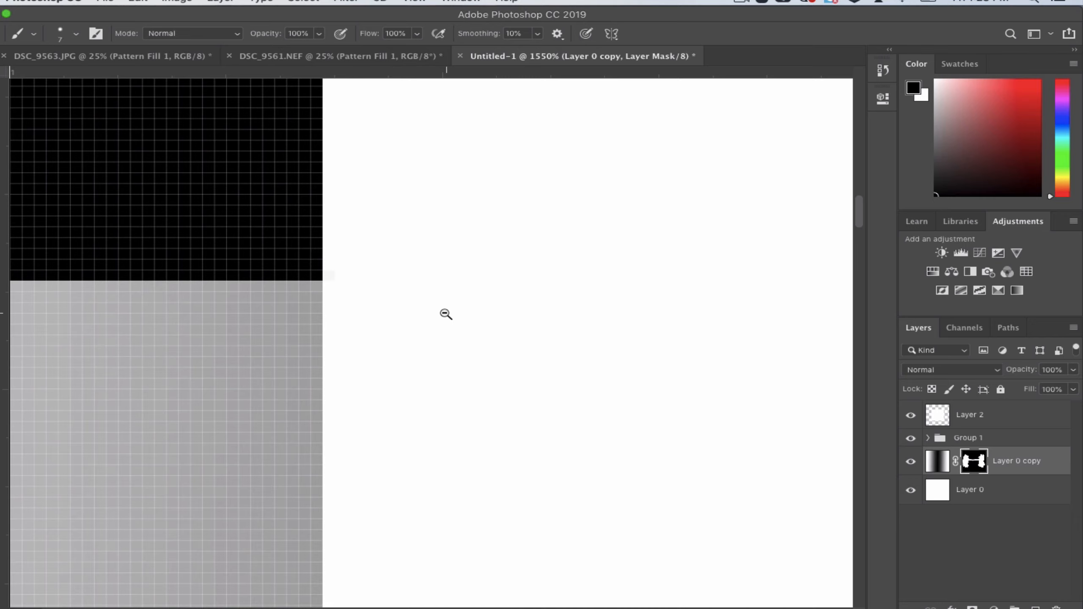
{"action": "left_click_drag", "start_coordinate": [445, 313], "coordinate": [300, 295]}
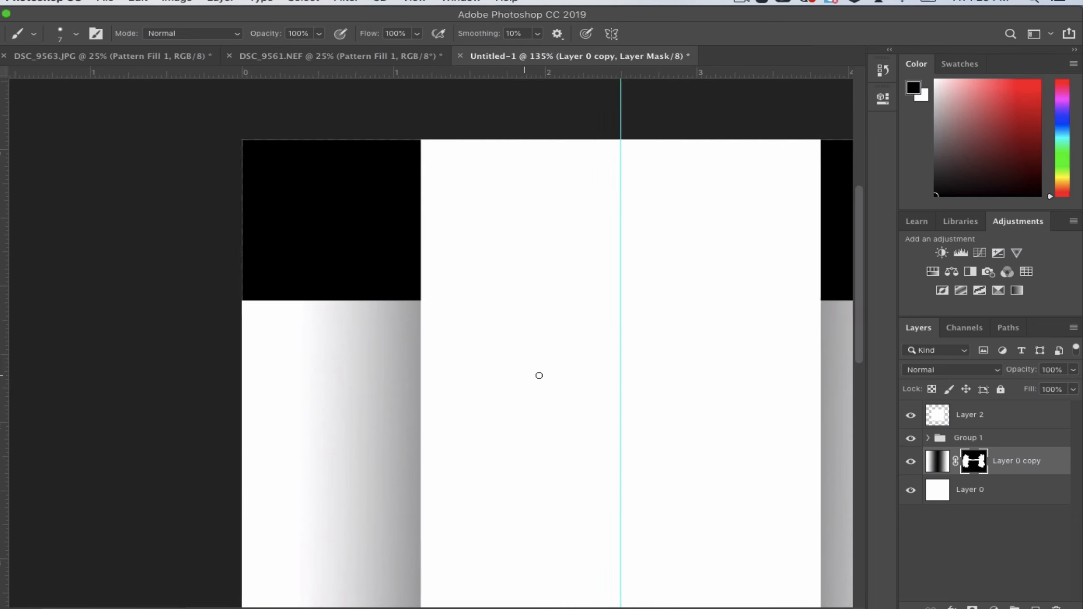
{"action": "scroll", "coordinate": [539, 375], "scroll_direction": "right", "scroll_amount": 5}
{"action": "left_click_drag", "start_coordinate": [645, 305], "coordinate": [795, 302]}
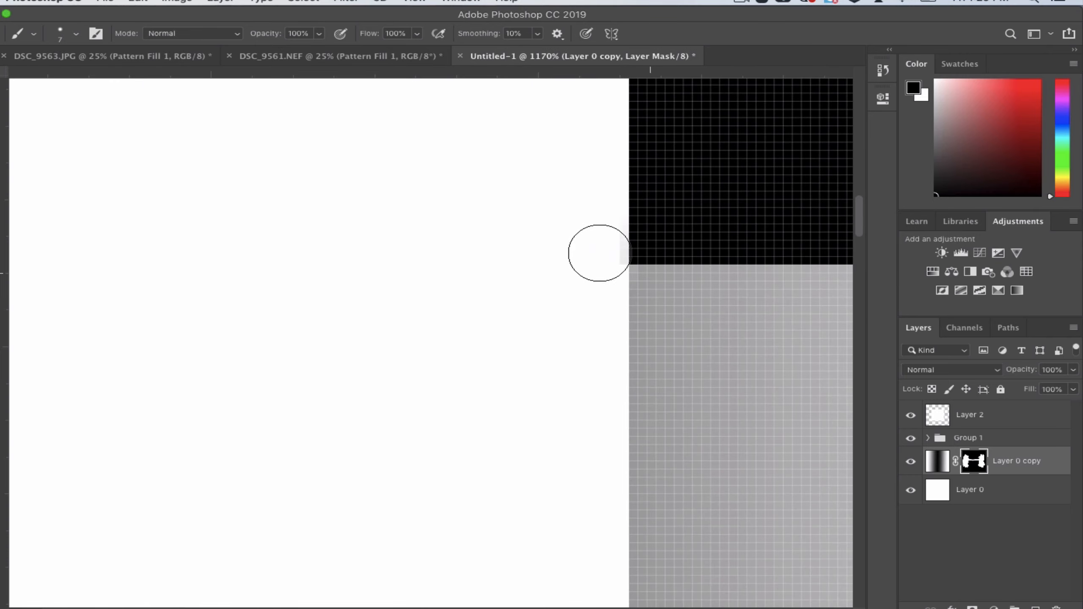
Mask out the stray grey marks at the lower inner corners beside the centre strip with the black brush
{"action": "left_click_drag", "start_coordinate": [687, 375], "coordinate": [623, 360]}
{"action": "scroll", "coordinate": [623, 360], "scroll_direction": "down", "scroll_amount": 10}
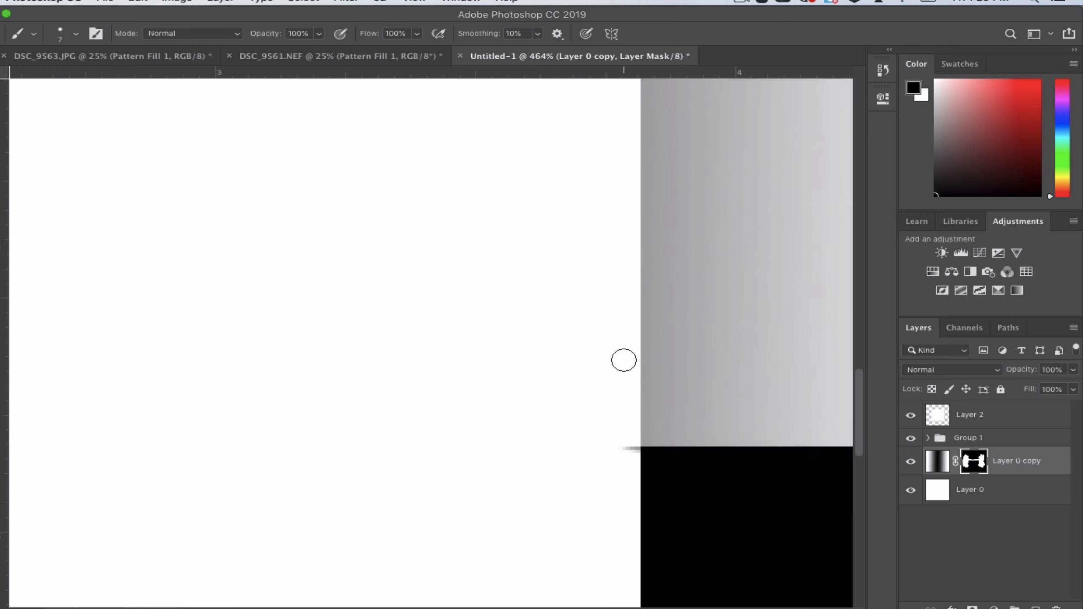
{"action": "mouse_move", "coordinate": [618, 285]}
{"action": "left_mouse_down"}
{"action": "mouse_move", "coordinate": [621, 273]}
{"action": "mouse_move", "coordinate": [627, 284]}
{"action": "left_mouse_up"}
{"action": "scroll", "coordinate": [300, 324], "scroll_direction": "left", "scroll_amount": 15}
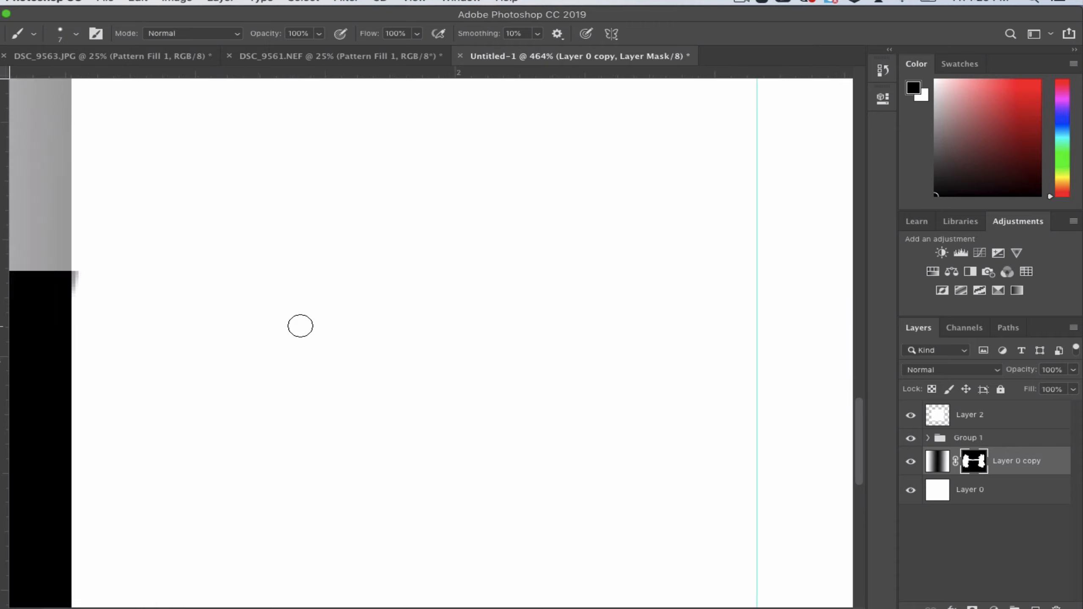
{"action": "left_click_drag", "start_coordinate": [272, 288], "coordinate": [263, 273]}
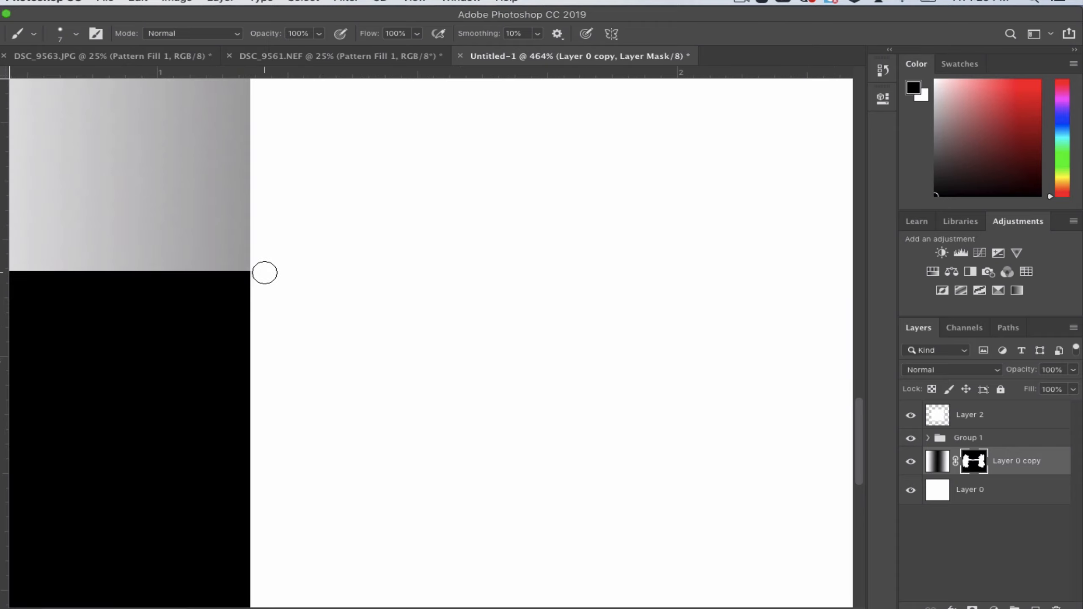
{"action": "left_click_drag", "start_coordinate": [324, 331], "coordinate": [229, 320]}
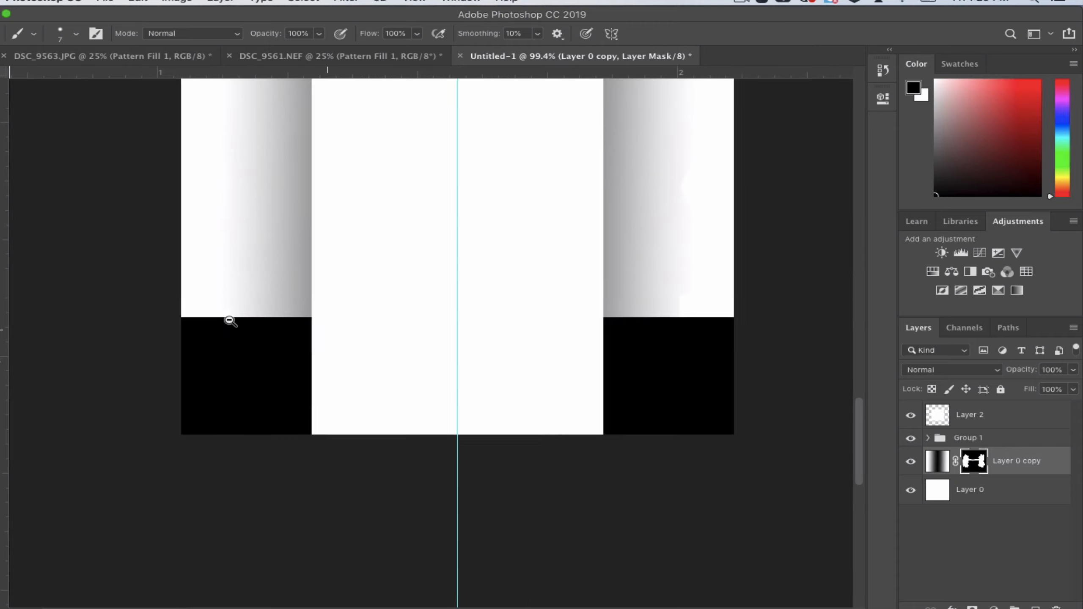
{"action": "scroll", "coordinate": [230, 320], "scroll_direction": "up", "scroll_amount": 5}
{"action": "left_click_drag", "start_coordinate": [394, 309], "coordinate": [387, 309]}
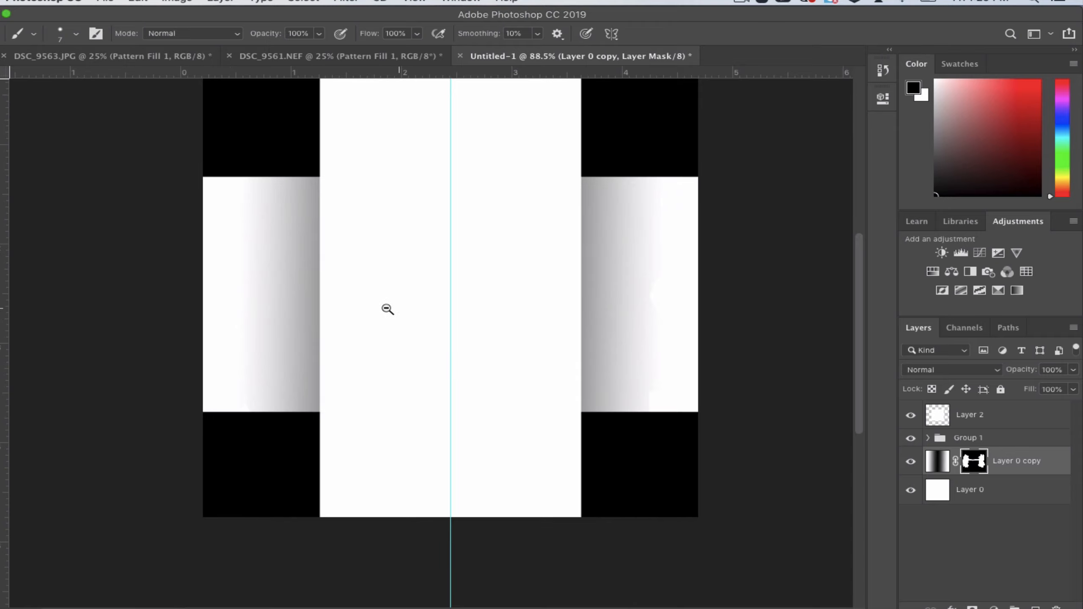
{"action": "left_click", "coordinate": [937, 461]}
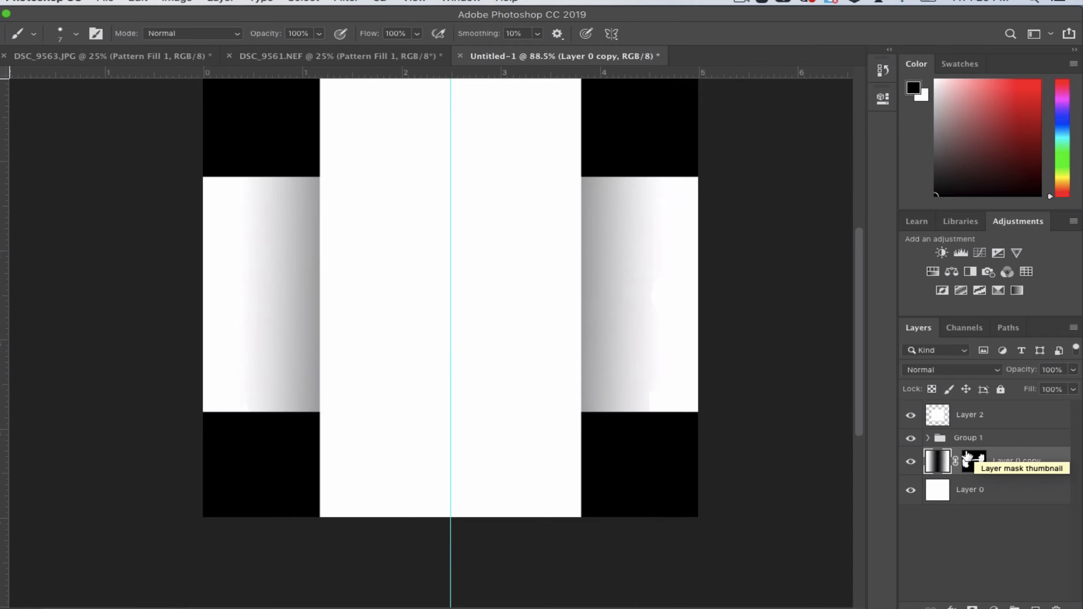
{"action": "key", "text": "super+t"}
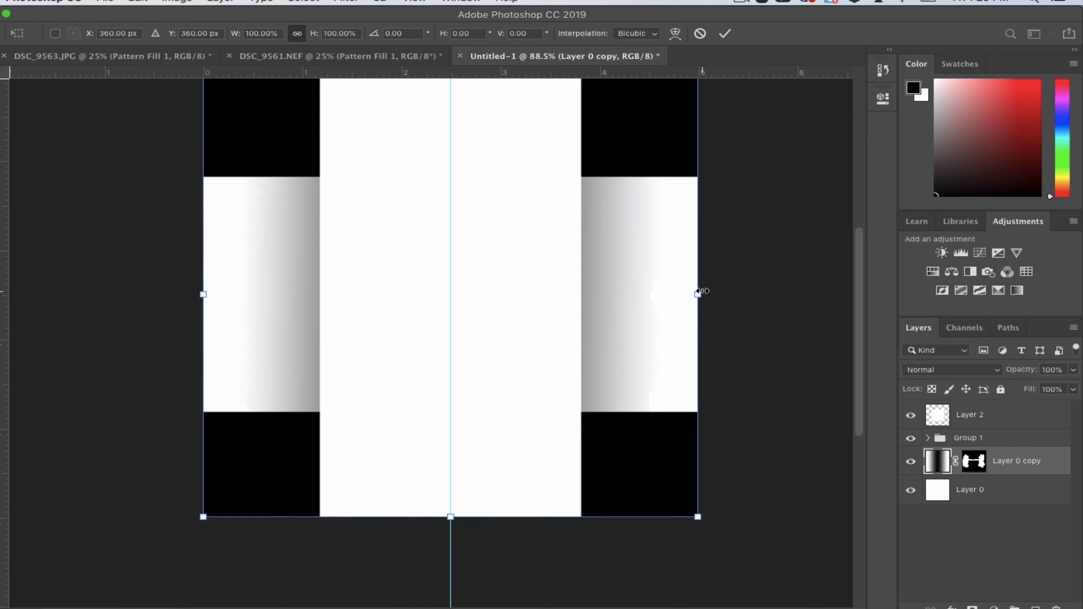
{"action": "left_click_drag", "start_coordinate": [703, 291], "coordinate": [679, 293]}
{"action": "key", "text": "super+z"}
{"action": "left_click", "coordinate": [700, 34]}
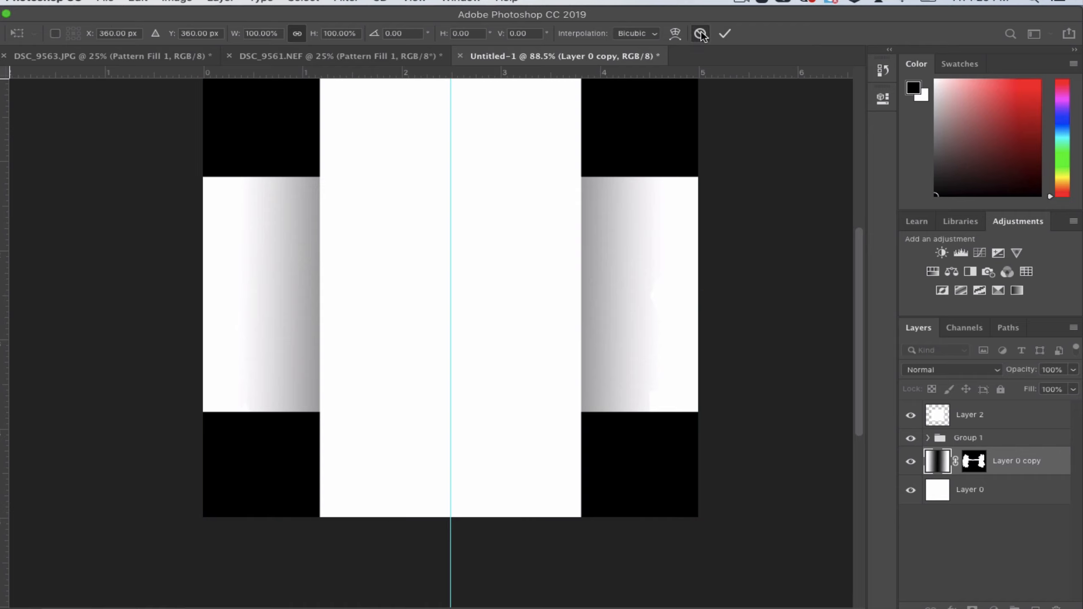
Remove the vertical guide running through the centre of the canvas
{"action": "scroll", "coordinate": [629, 237], "scroll_direction": "up", "scroll_amount": 3}
{"action": "scroll", "coordinate": [631, 240], "scroll_direction": "down", "scroll_amount": 2}
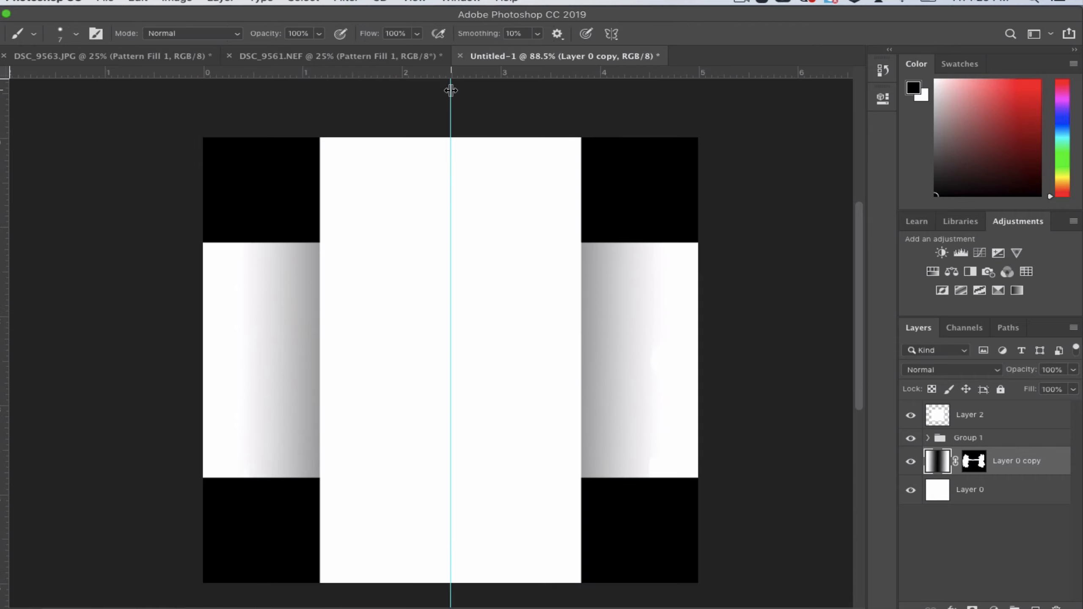
{"action": "left_click_drag", "start_coordinate": [450, 90], "coordinate": [5, 92]}
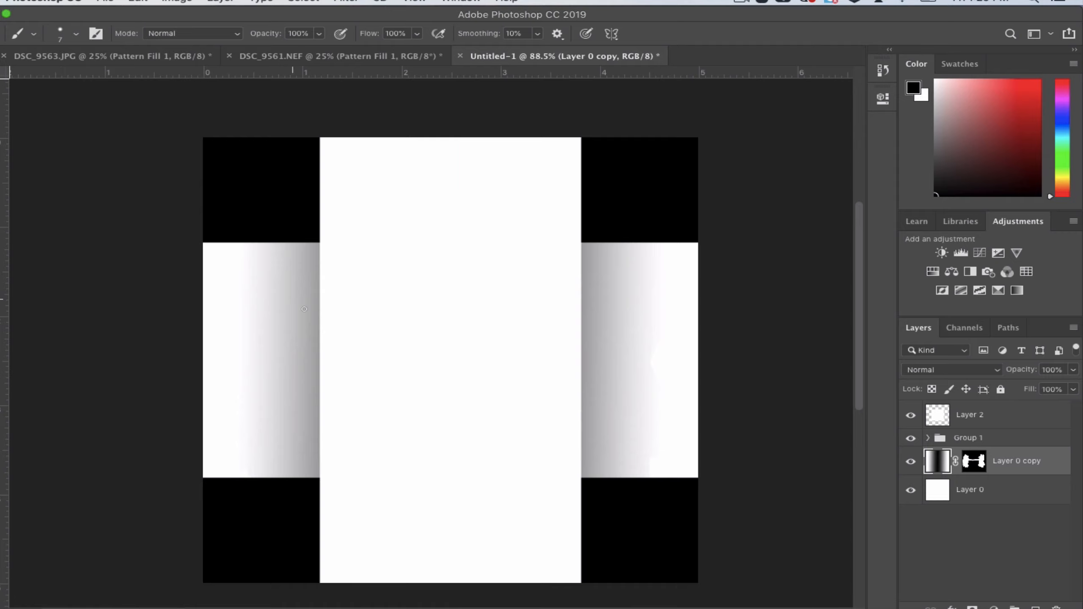
Stamp all visible layers into a new merged layer above Layer 2, keeping the original layers
{"action": "scroll", "coordinate": [304, 309], "scroll_direction": "right", "scroll_amount": 3}
{"action": "left_click_drag", "start_coordinate": [297, 309], "coordinate": [269, 307]}
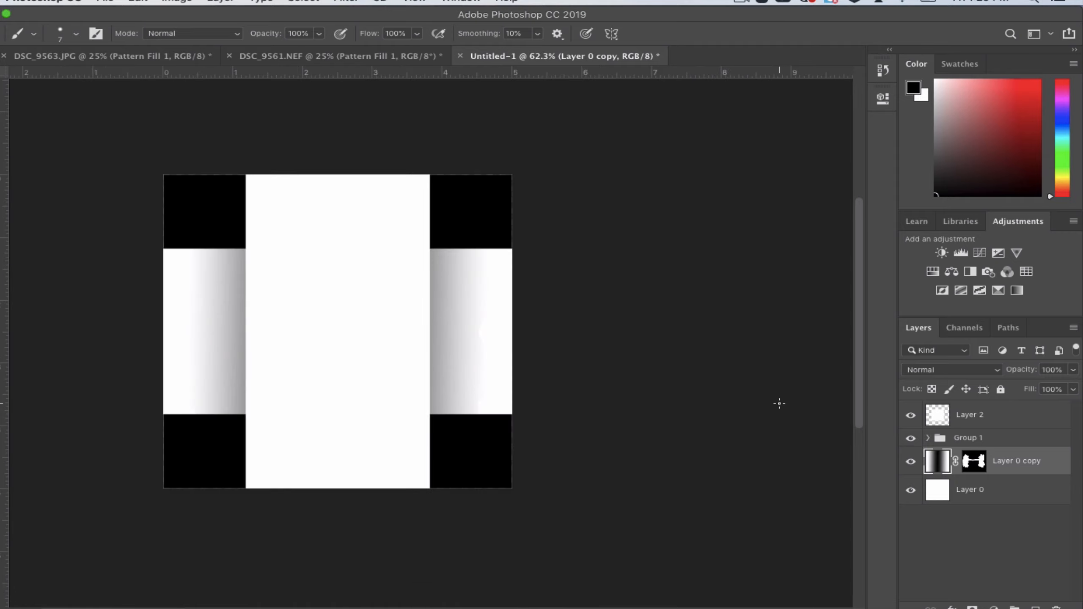
{"action": "left_click", "coordinate": [995, 418]}
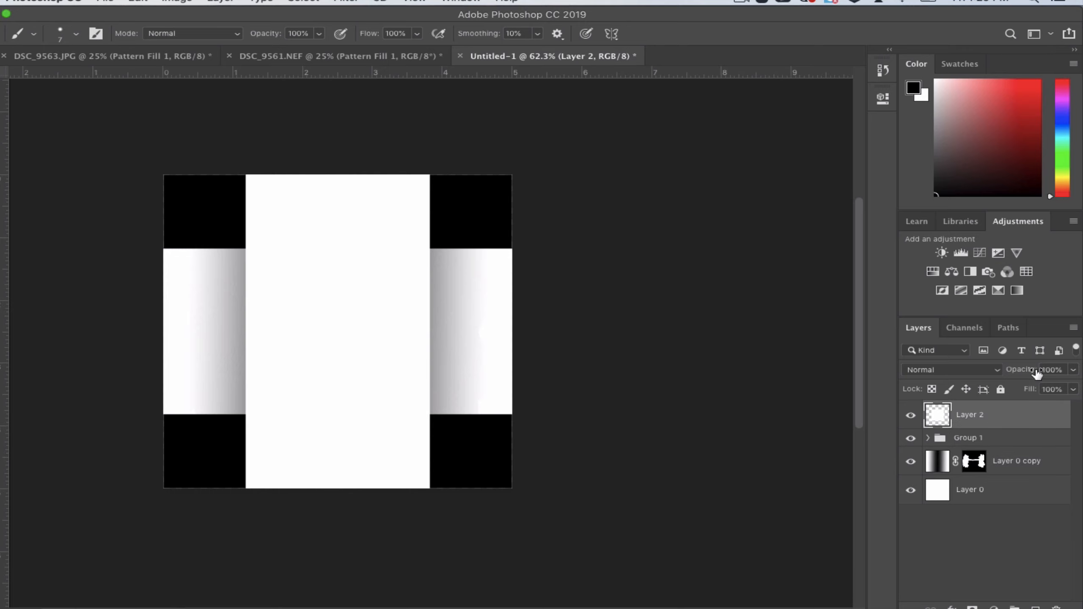
{"action": "left_click", "coordinate": [1074, 328]}
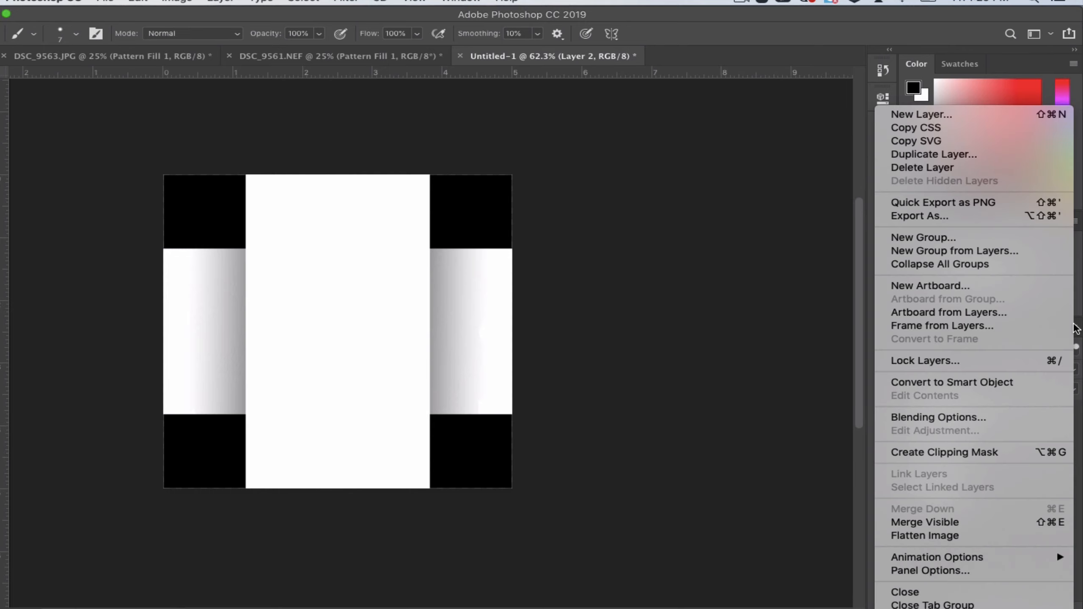
{"action": "left_click", "coordinate": [995, 524], "text": "alt"}
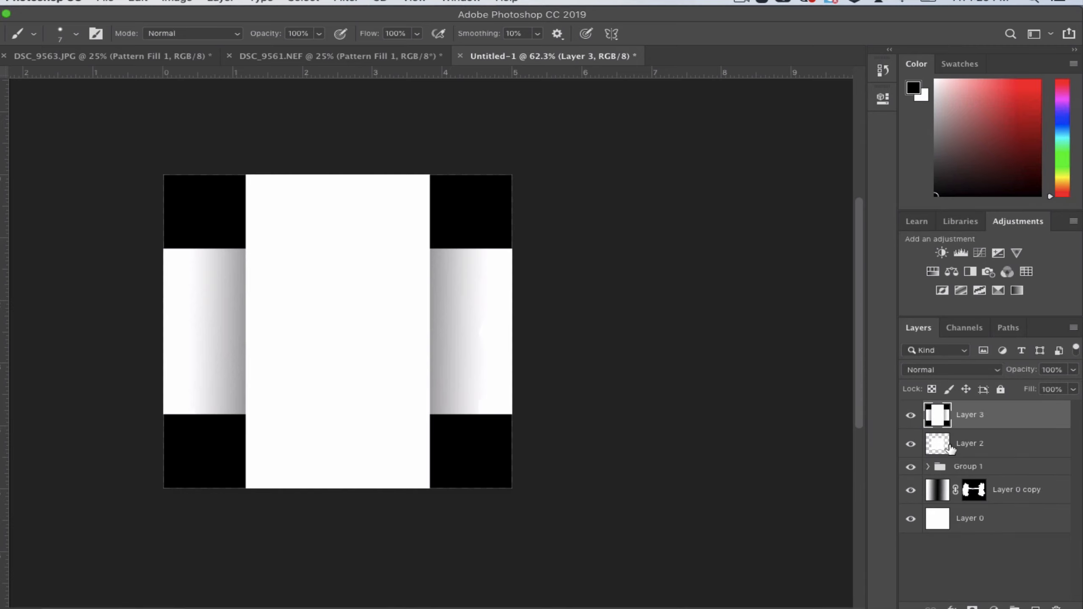
Toggle the visibility of the layers beneath Layer 3 to check the merged artwork on its own
{"action": "left_click_drag", "start_coordinate": [910, 444], "coordinate": [914, 518]}
{"action": "left_click_drag", "start_coordinate": [913, 445], "coordinate": [913, 517]}
{"action": "left_click_drag", "start_coordinate": [912, 445], "coordinate": [913, 523]}
{"action": "left_click", "coordinate": [912, 445]}
{"action": "left_click_drag", "start_coordinate": [913, 472], "coordinate": [912, 519]}
Extend the canvas upward and rightward with the Crop tool to twice its width and height, keeping the tile in the lower-left quadrant
{"action": "key", "text": "c"}
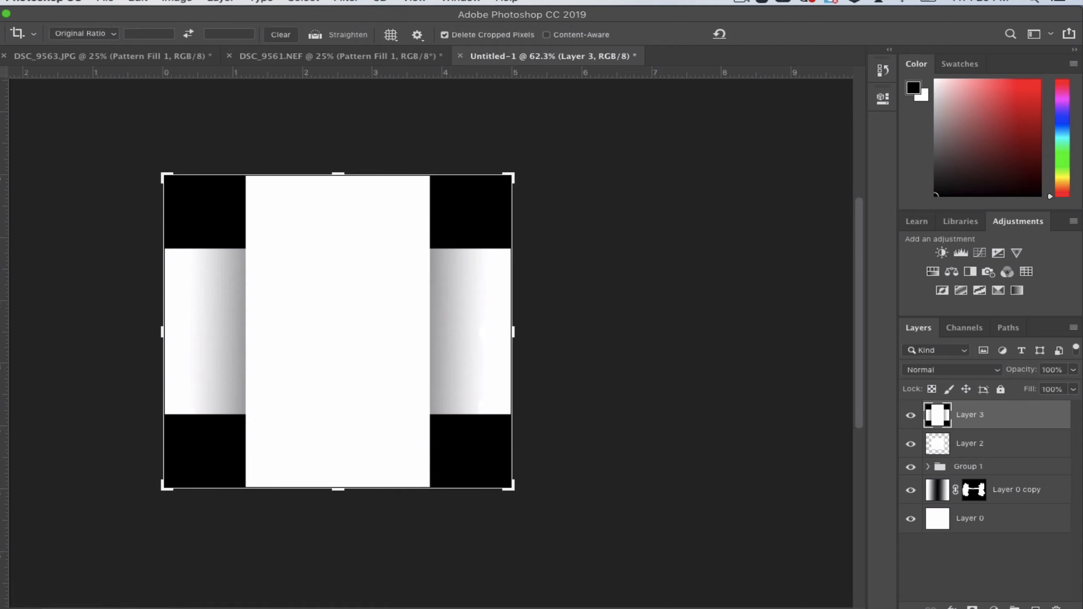
{"action": "left_click", "coordinate": [274, 353], "text": "alt+super"}
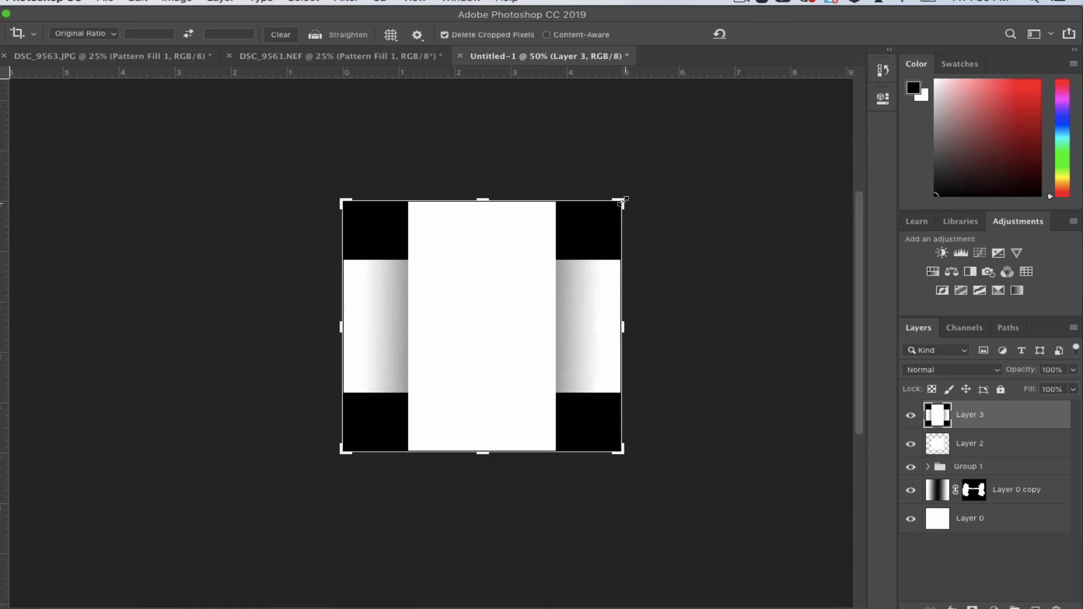
{"action": "left_click_drag", "start_coordinate": [622, 202], "coordinate": [725, 85]}
{"action": "left_click", "coordinate": [765, 34]}
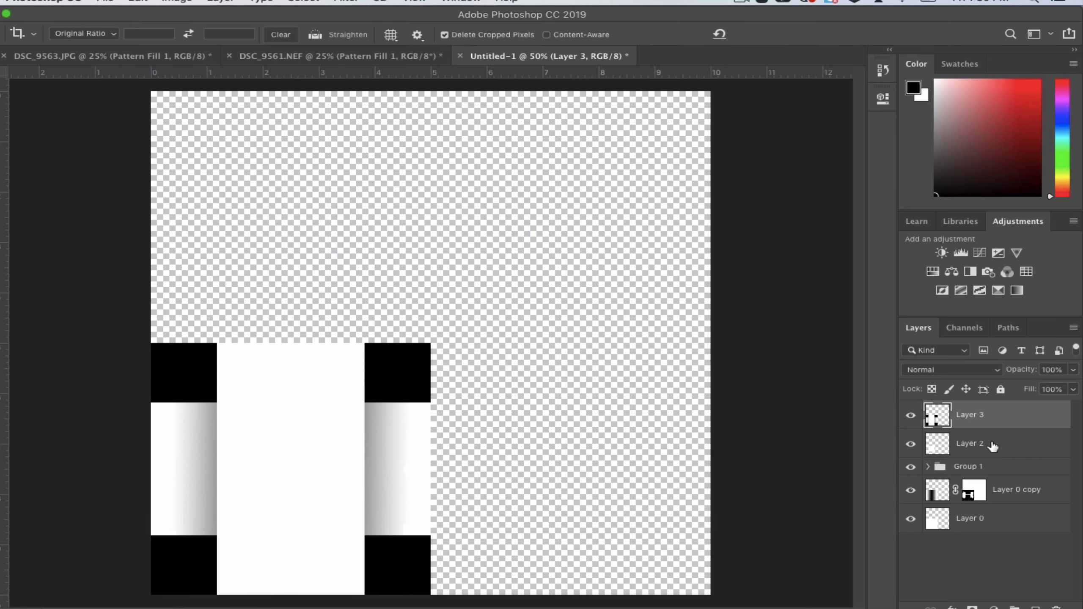
Duplicate Layer 3 three times so there is one tile for each quadrant of the canvas
{"action": "left_click_drag", "start_coordinate": [1040, 420], "coordinate": [1036, 605]}
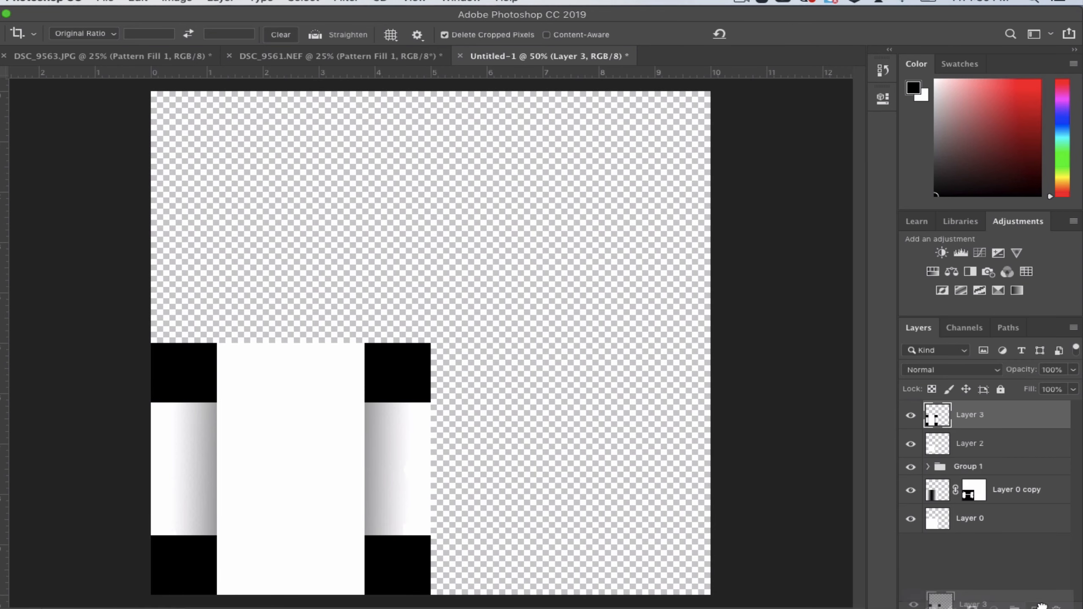
{"action": "left_click_drag", "start_coordinate": [1033, 413], "coordinate": [1037, 602]}
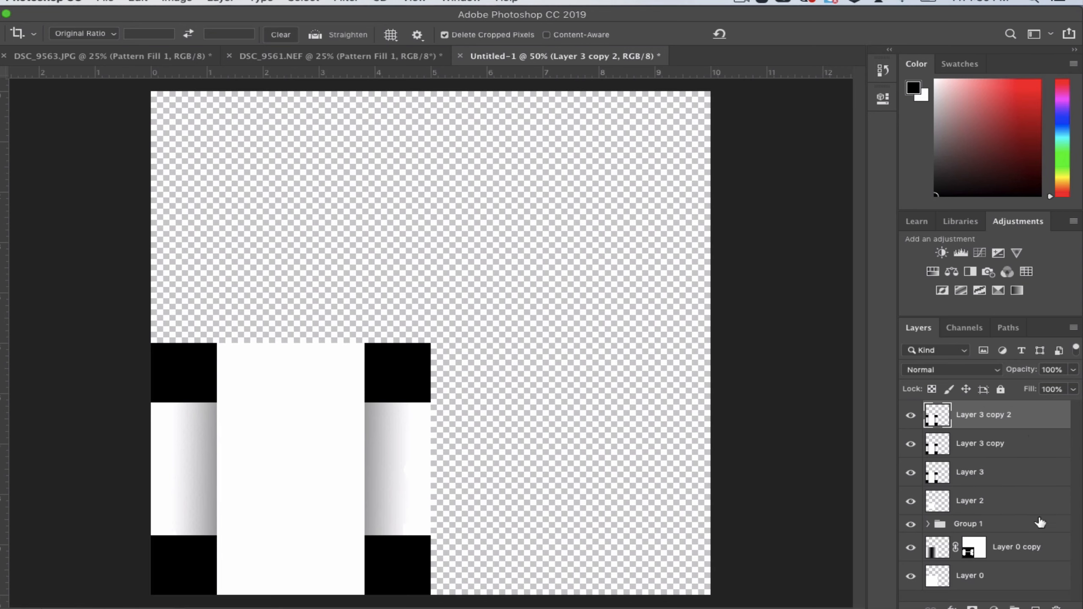
{"action": "left_click_drag", "start_coordinate": [1035, 412], "coordinate": [1036, 607]}
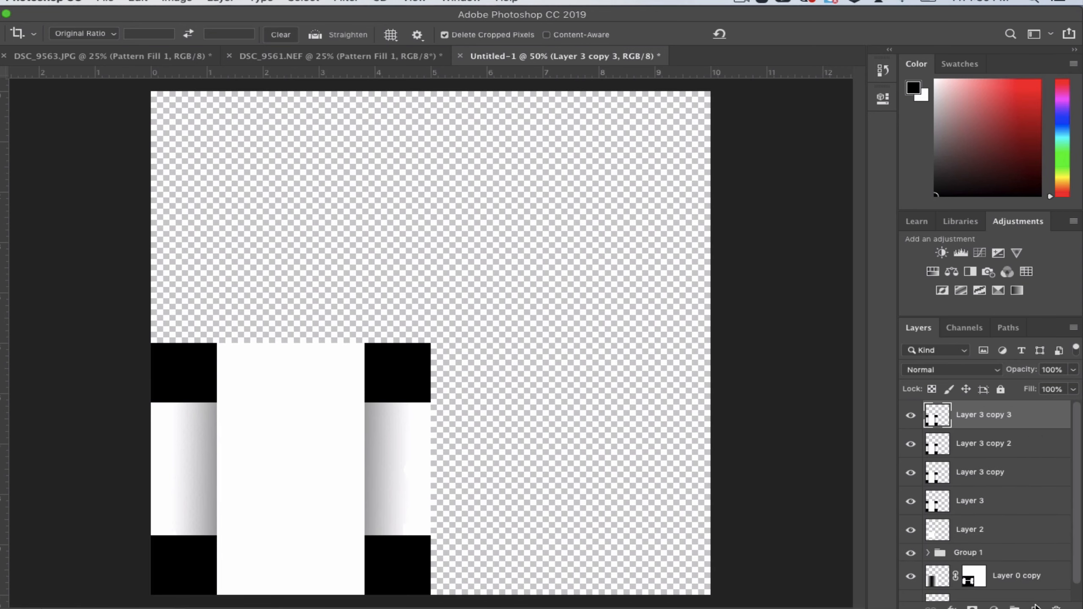
Move Layer 3 copy 3 into the upper-right quadrant of the canvas, at X 1080 px, Y 360 px
{"action": "key", "text": "ctrl+t"}
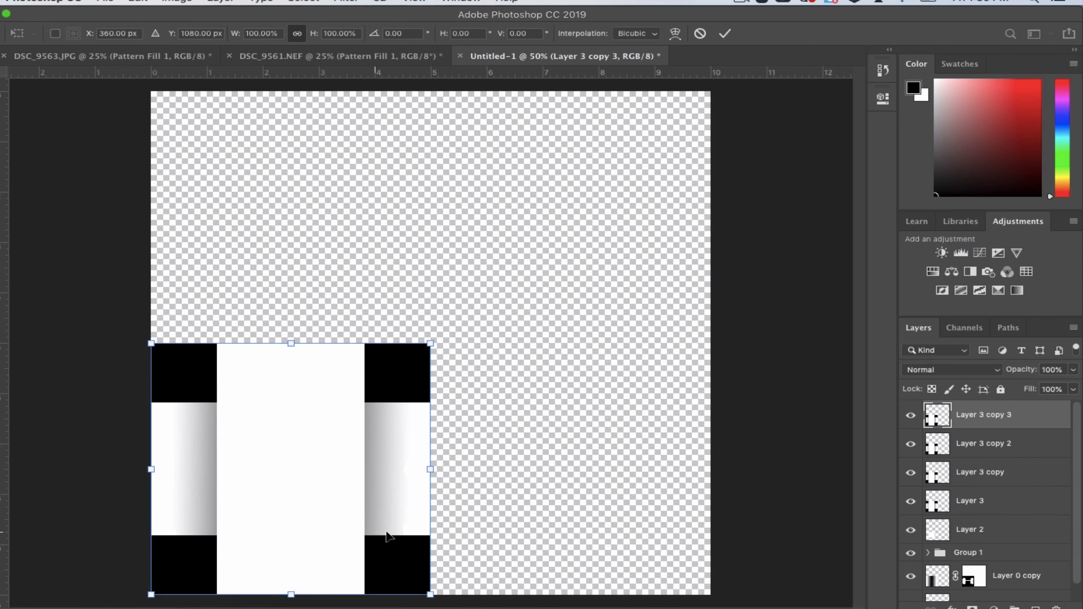
{"action": "left_click_drag", "start_coordinate": [387, 537], "coordinate": [656, 289]}
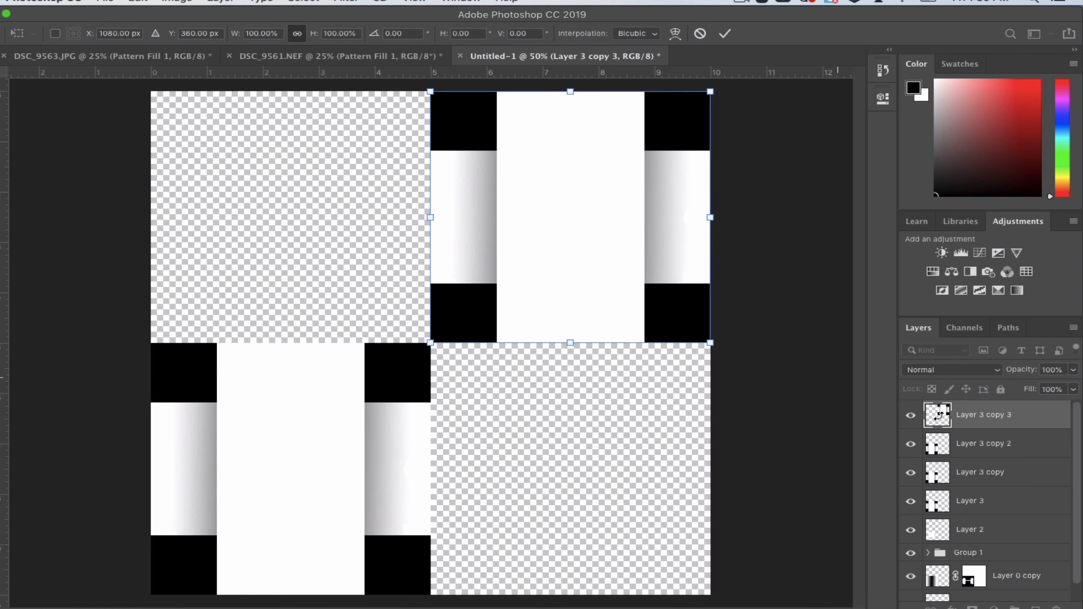
{"action": "left_click", "coordinate": [726, 34]}
Move Layer 3 copy 2 into the lower-right quadrant, at X 1080 px, Y 1080 px, and rotate it 90 degrees
{"action": "left_click", "coordinate": [940, 445]}
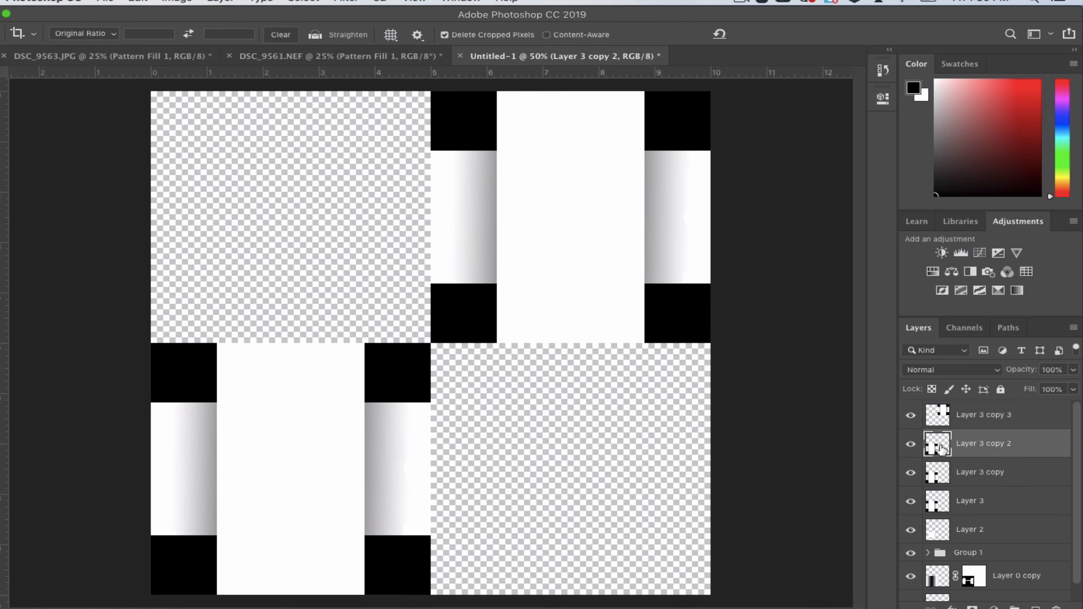
{"action": "key", "text": "ctrl+t"}
{"action": "left_click_drag", "start_coordinate": [332, 466], "coordinate": [603, 467]}
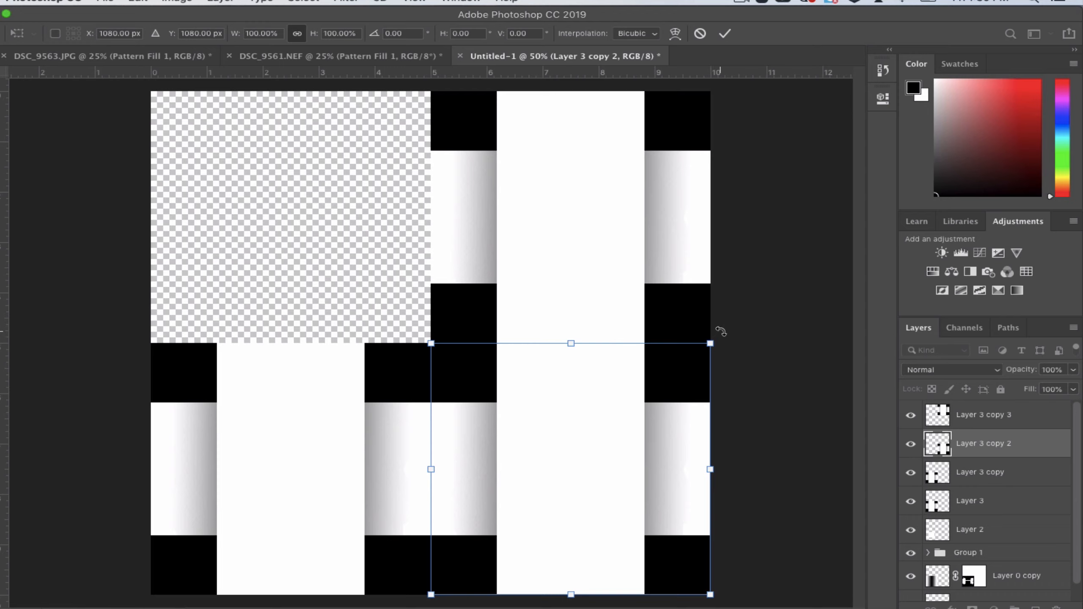
{"action": "left_click_drag", "start_coordinate": [721, 332], "coordinate": [723, 602]}
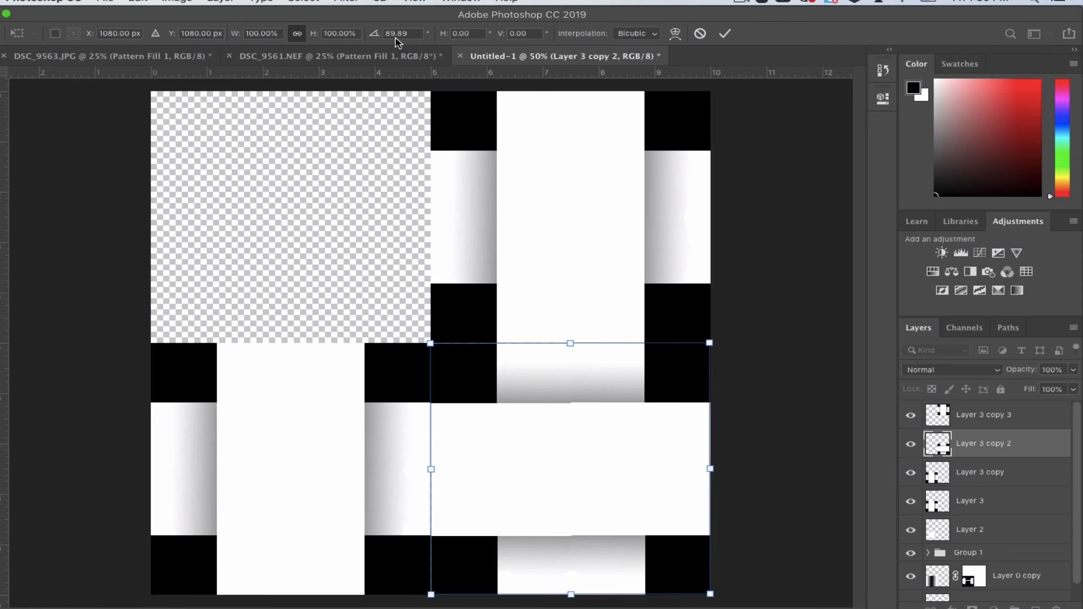
{"action": "type", "text": "90"}
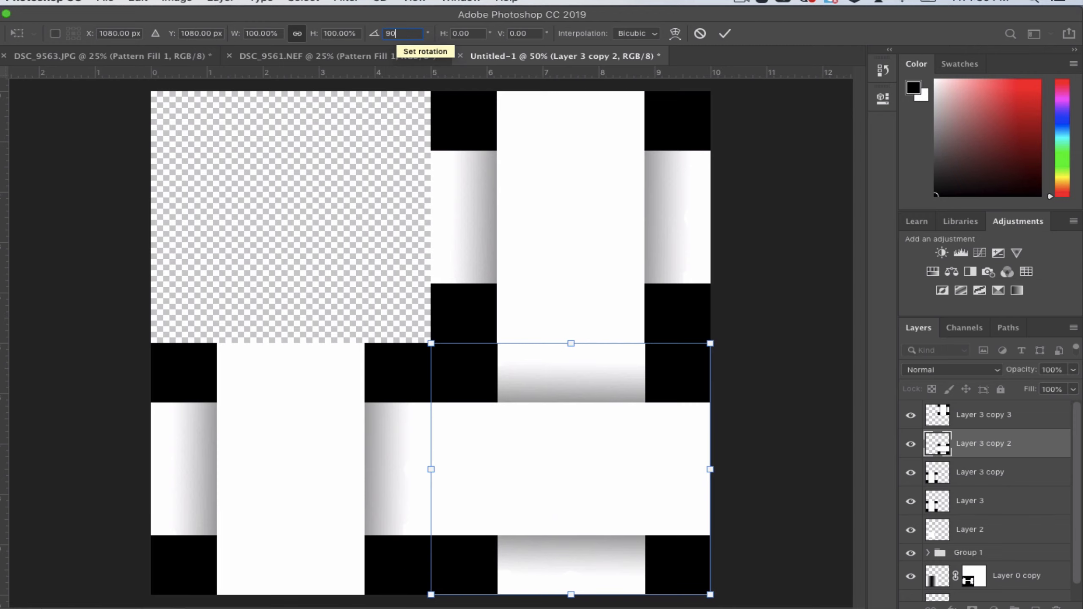
Move Layer 3 copy into the upper-left quadrant, at X 360 px, Y 360 px, and rotate it 90 degrees
{"action": "left_click", "coordinate": [936, 469]}
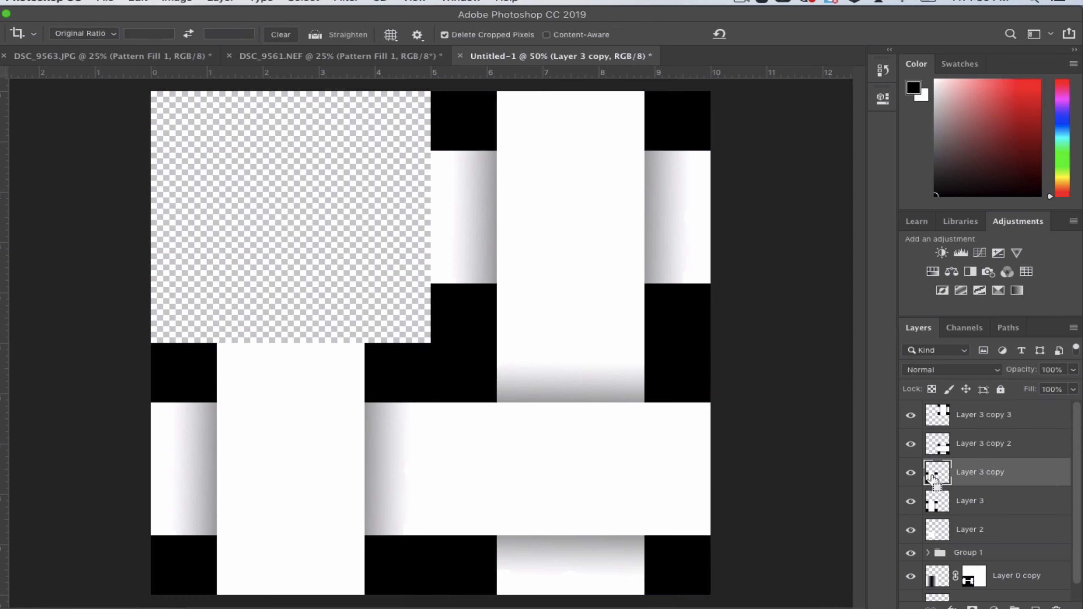
{"action": "key", "text": "super+t"}
{"action": "left_click_drag", "start_coordinate": [349, 428], "coordinate": [344, 199]}
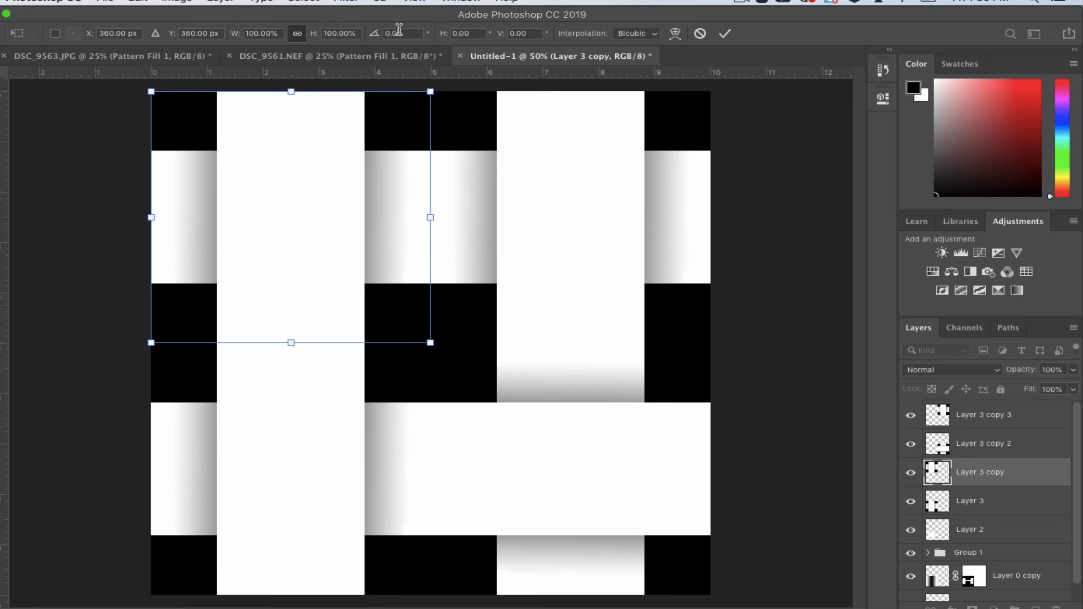
{"action": "type", "text": "90"}
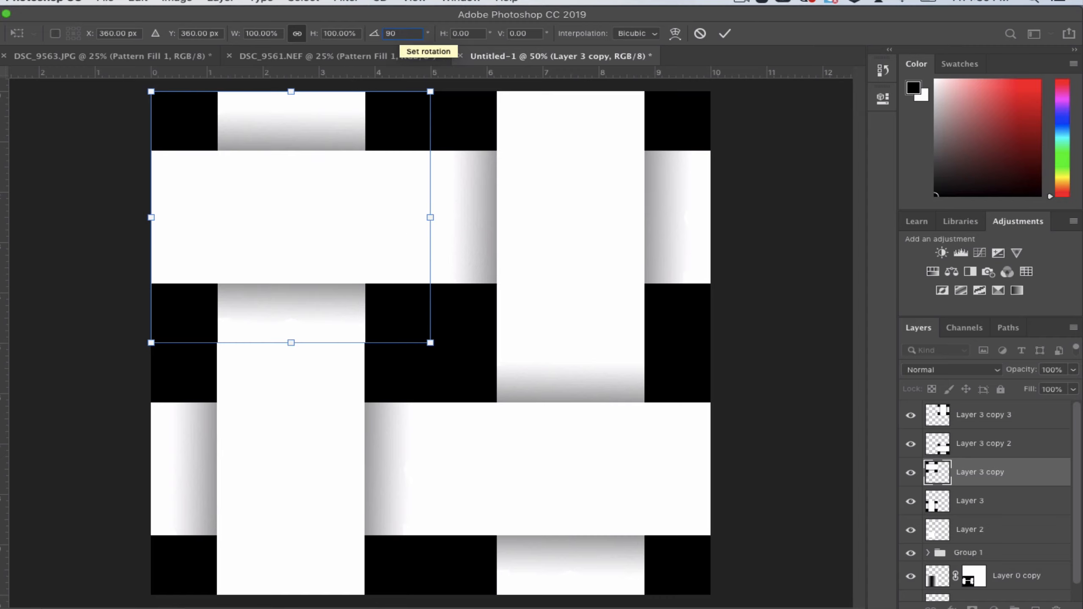
{"action": "left_click", "coordinate": [724, 33]}
Define the finished four-quadrant weave canvas as a new pattern, accepting the suggested name
{"action": "key", "text": "c"}
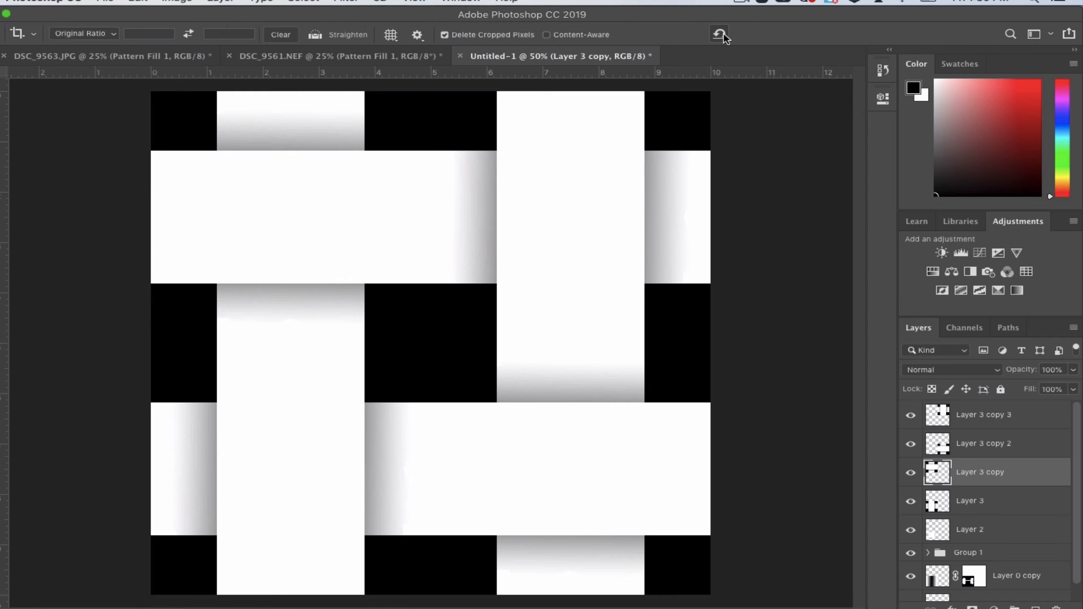
{"action": "left_click", "coordinate": [615, 305], "text": "alt+super"}
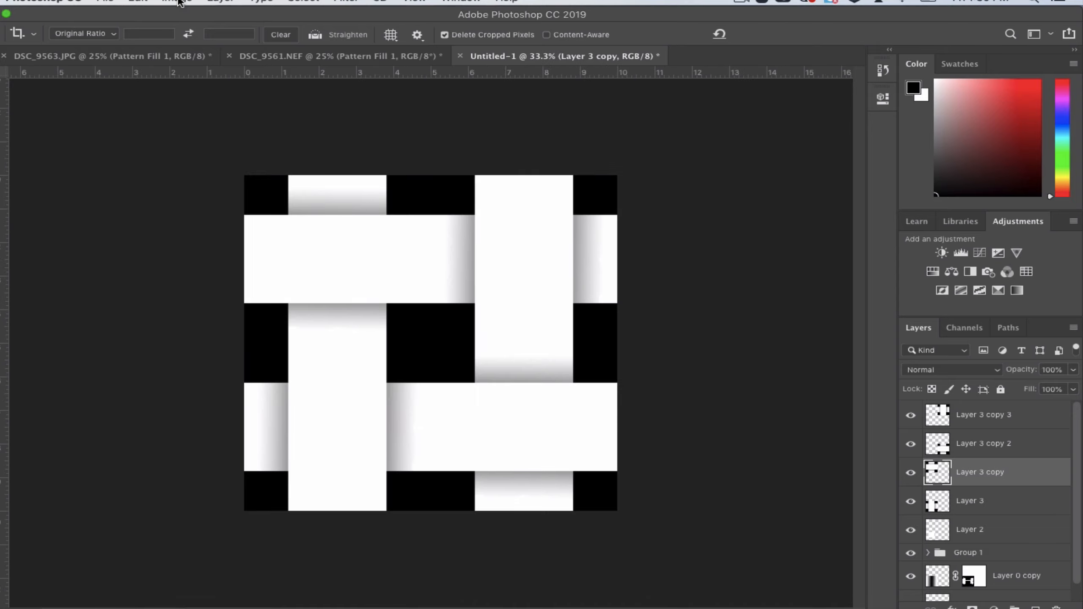
{"action": "left_click", "coordinate": [219, 1]}
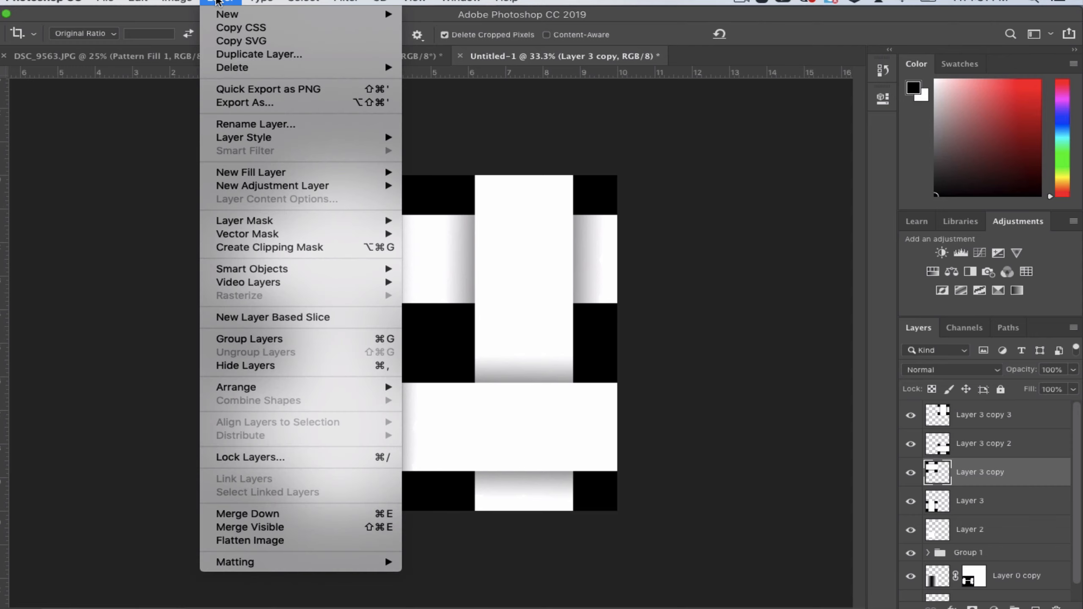
{"action": "mouse_move", "coordinate": [176, 2]}
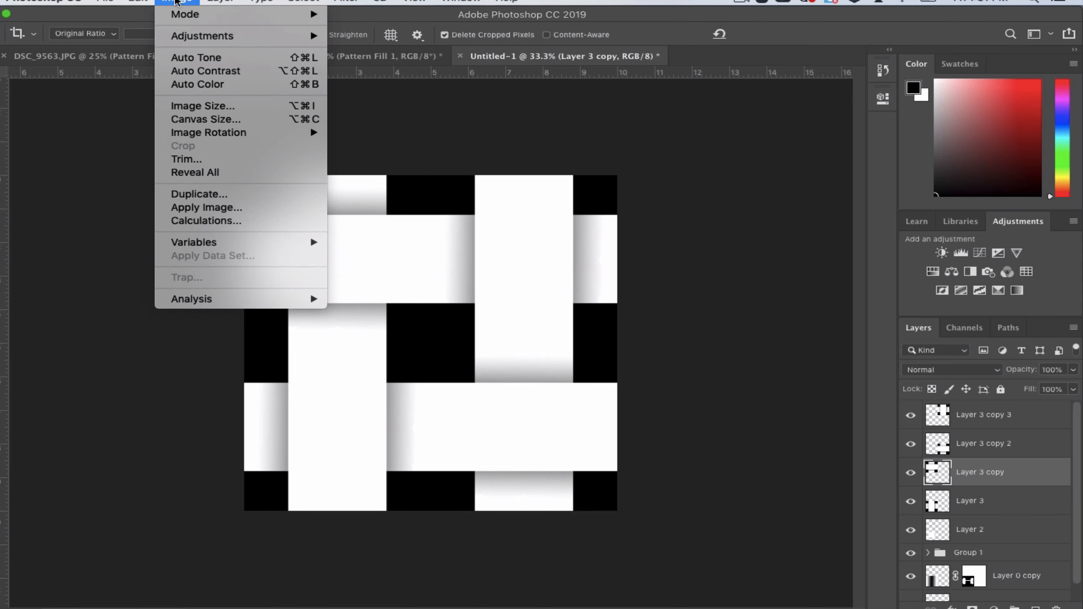
{"action": "mouse_move", "coordinate": [143, 3]}
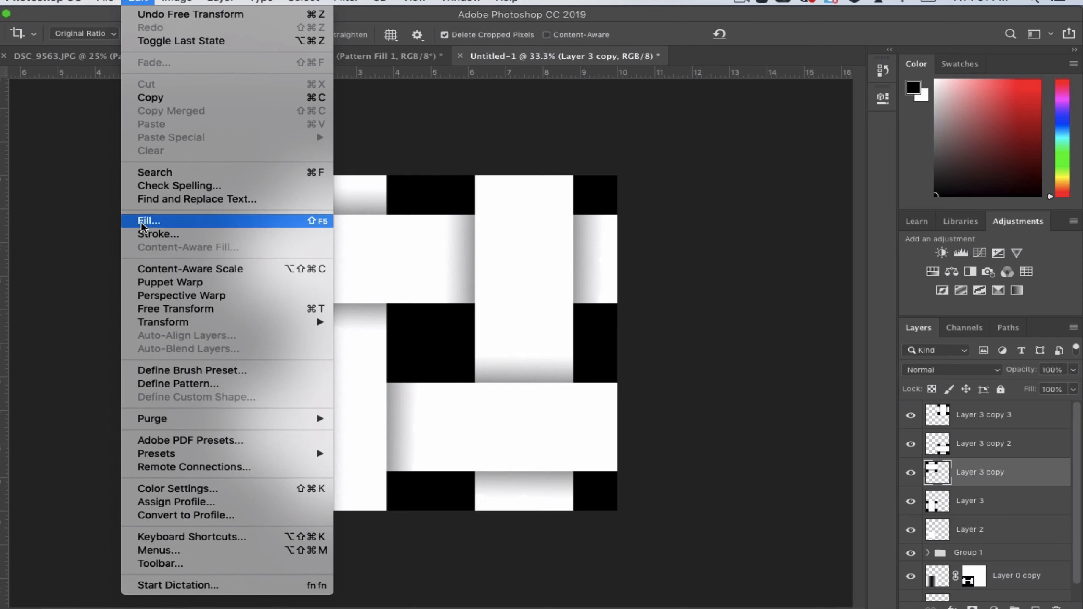
{"action": "left_click", "coordinate": [174, 383]}
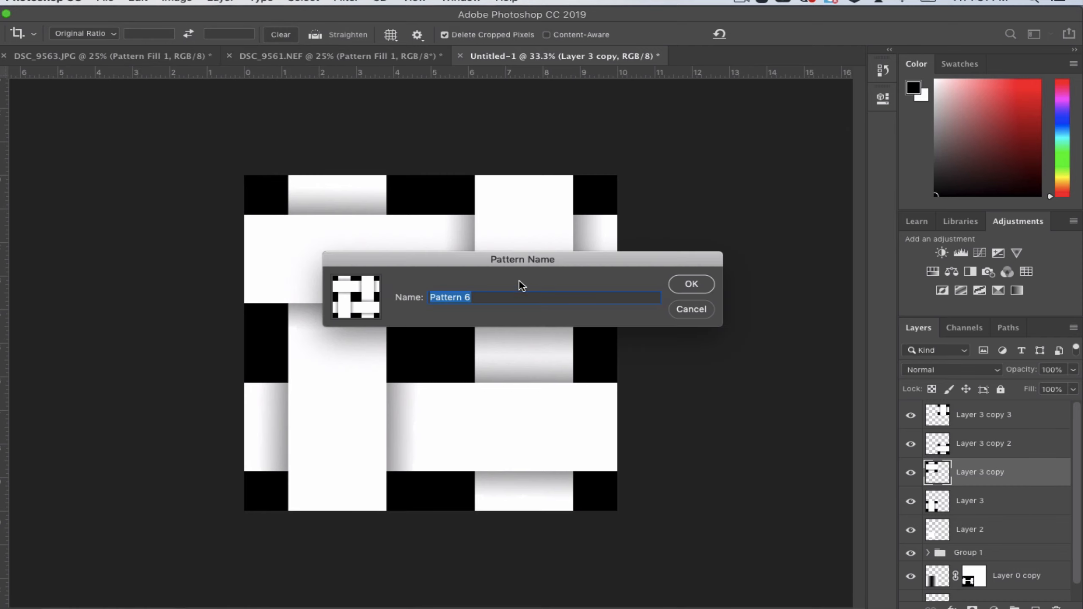
{"action": "key", "text": "Return"}
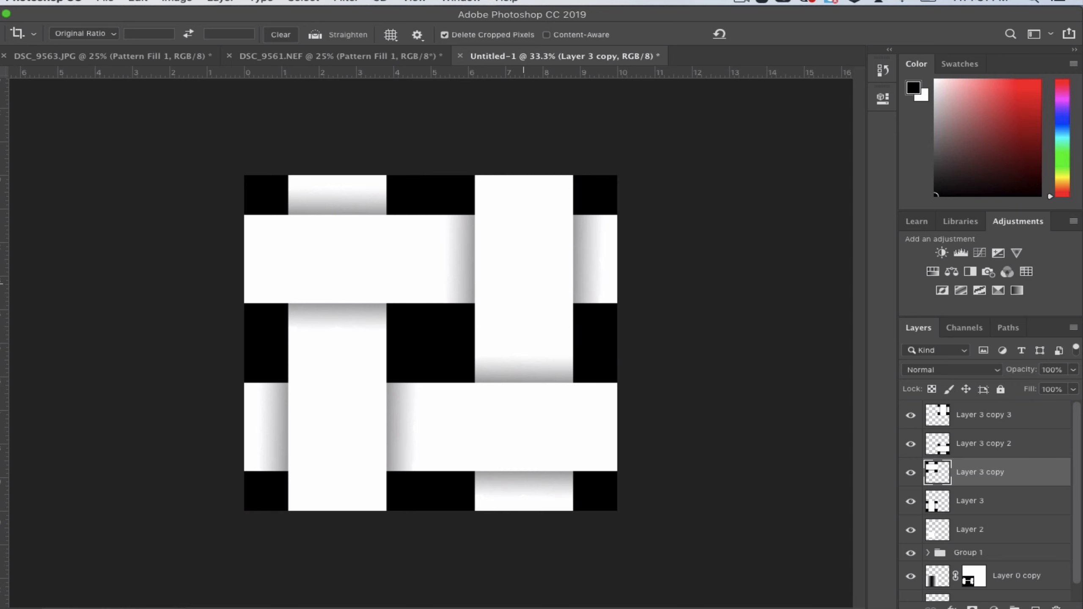
In DSC_9561.NEF, delete the Pattern Fill 1, Layer 0 copy and Layer 2 layers above Layer 0
{"action": "left_click", "coordinate": [342, 56]}
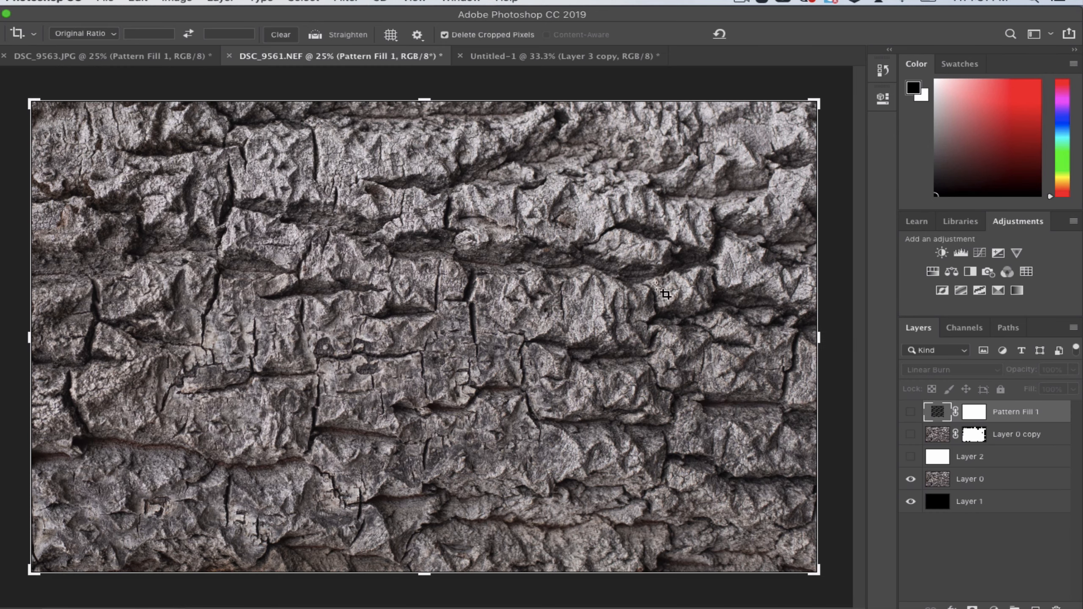
{"action": "left_click_drag", "start_coordinate": [1036, 411], "coordinate": [1059, 607]}
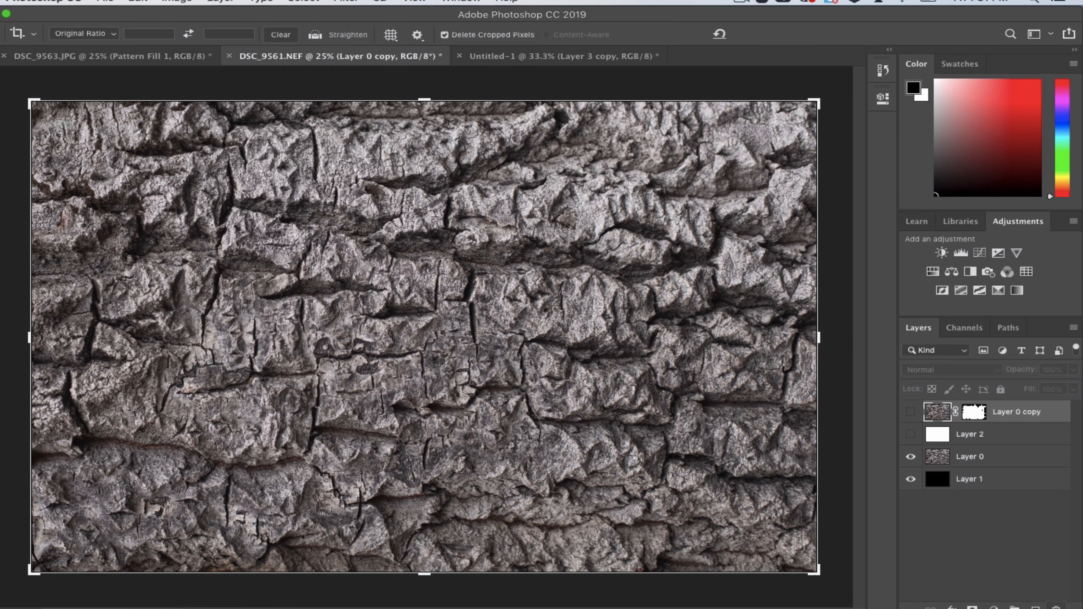
{"action": "left_click_drag", "start_coordinate": [1038, 422], "coordinate": [1056, 606]}
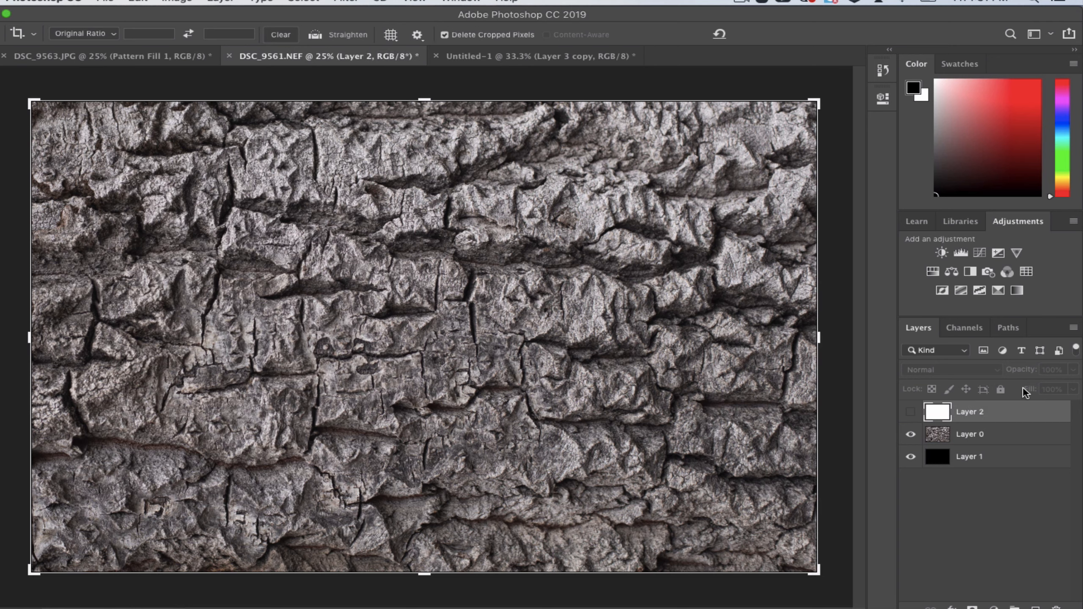
{"action": "left_click_drag", "start_coordinate": [1023, 416], "coordinate": [1057, 606]}
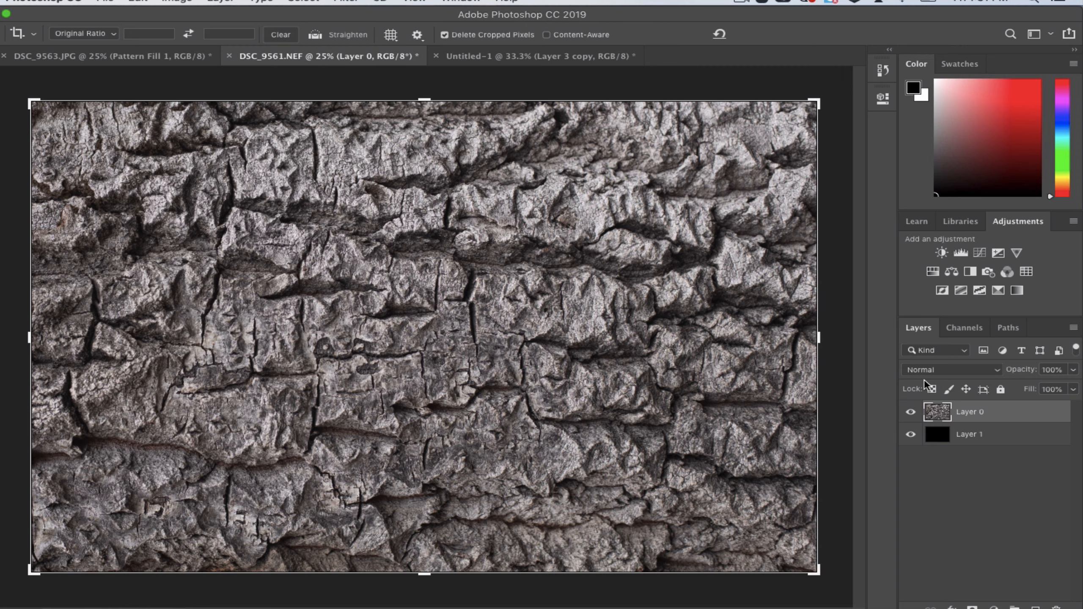
Add a pattern fill layer above the bark photo in Layer 0, using the newly defined basket-weave pattern
{"action": "key", "text": "v"}
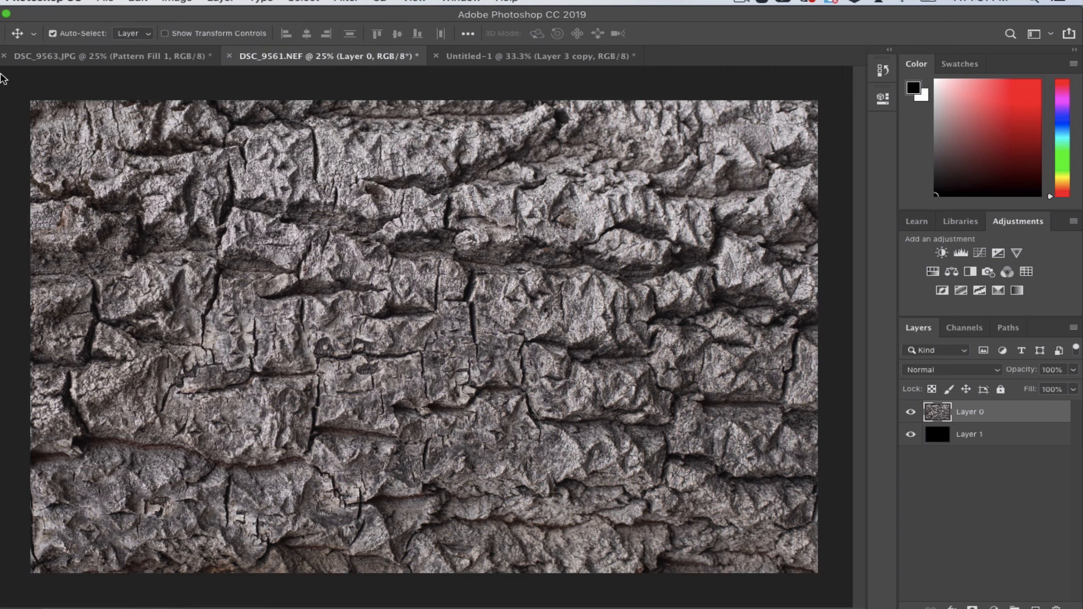
{"action": "left_click", "coordinate": [299, 1]}
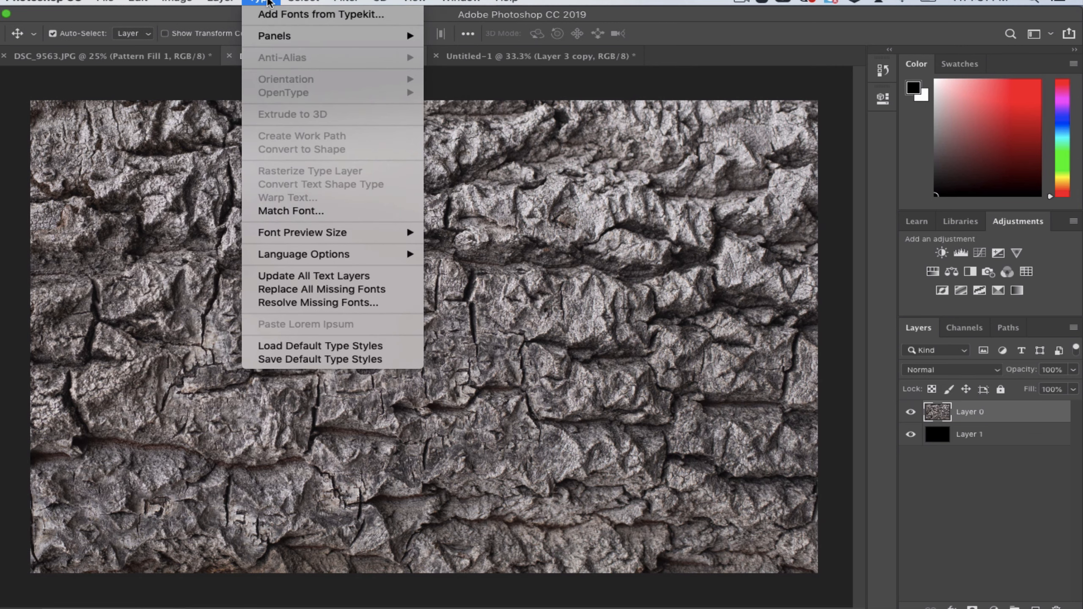
{"action": "mouse_move", "coordinate": [249, 172]}
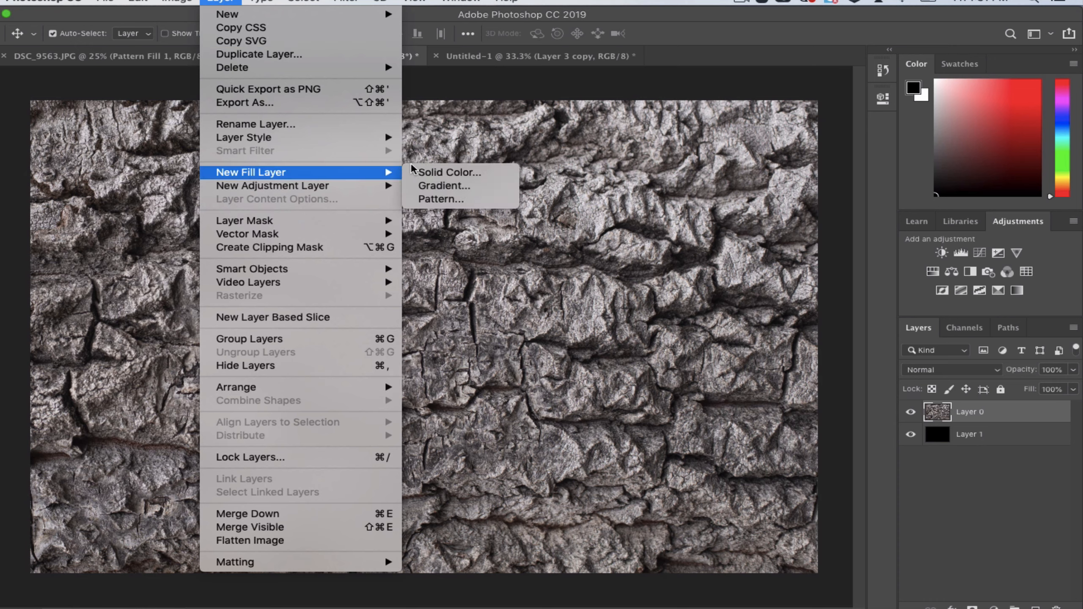
{"action": "left_click", "coordinate": [440, 199]}
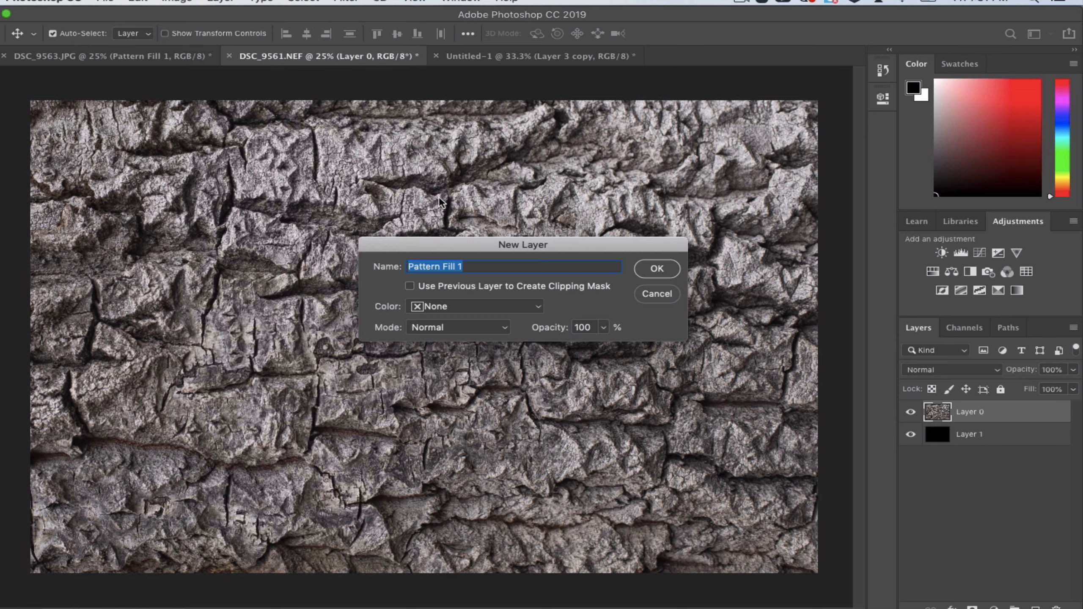
{"action": "left_click", "coordinate": [657, 268]}
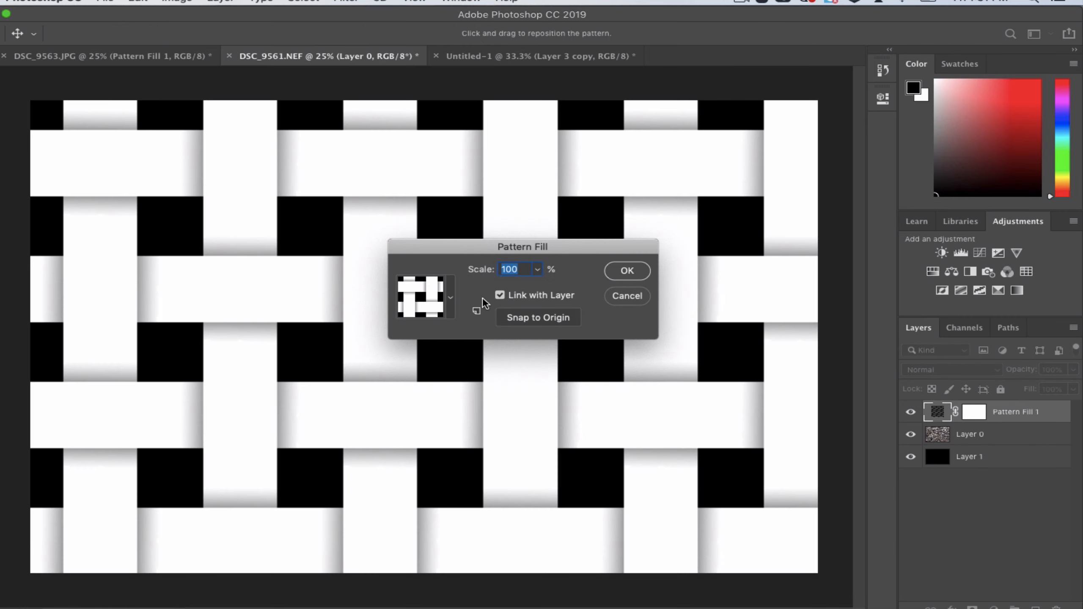
{"action": "left_click", "coordinate": [450, 301]}
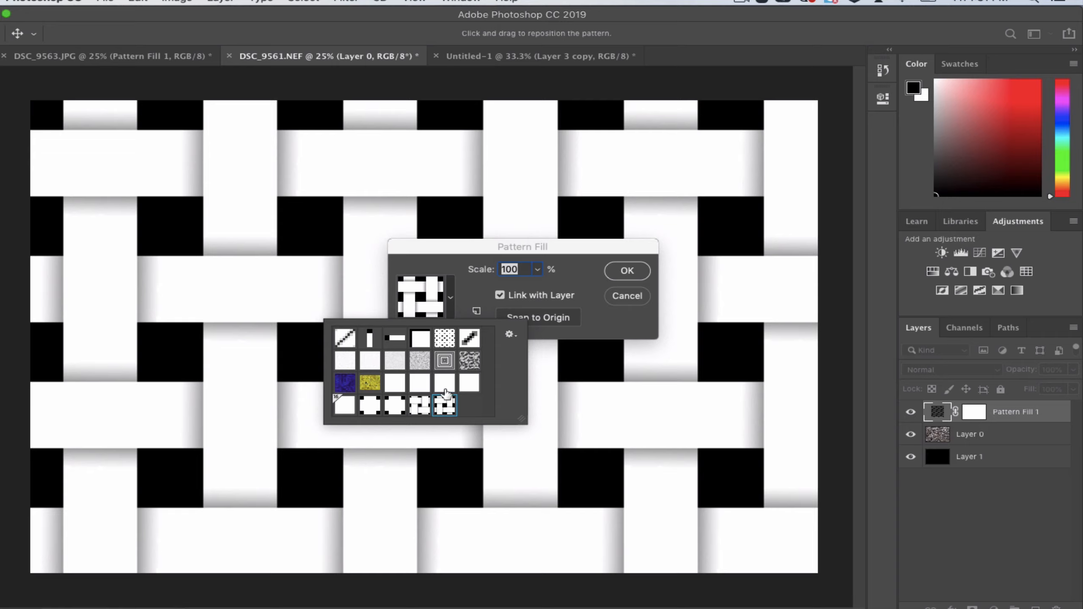
{"action": "left_click", "coordinate": [453, 295]}
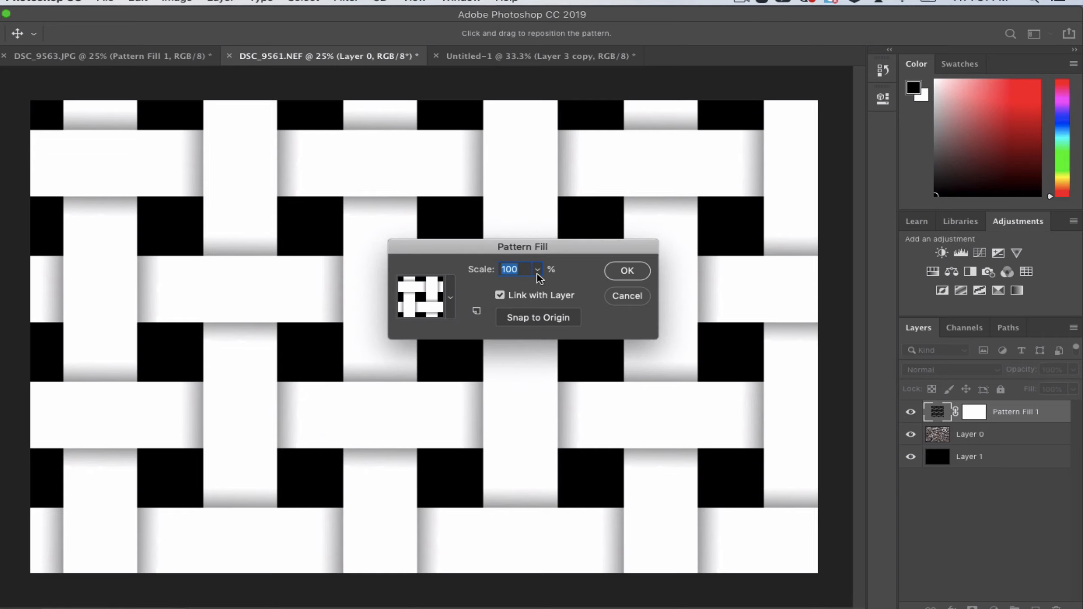
Scale the basket-weave pattern fill down to 56% and accept it
{"action": "left_click", "coordinate": [537, 270]}
{"action": "left_click_drag", "start_coordinate": [543, 288], "coordinate": [534, 288]}
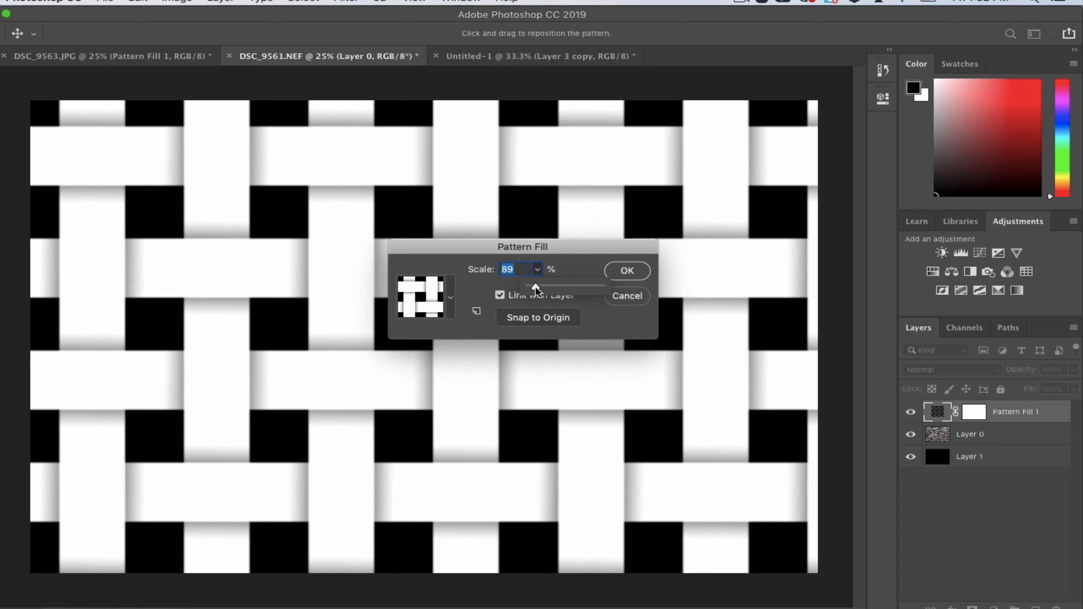
{"action": "left_click_drag", "start_coordinate": [535, 288], "coordinate": [533, 286]}
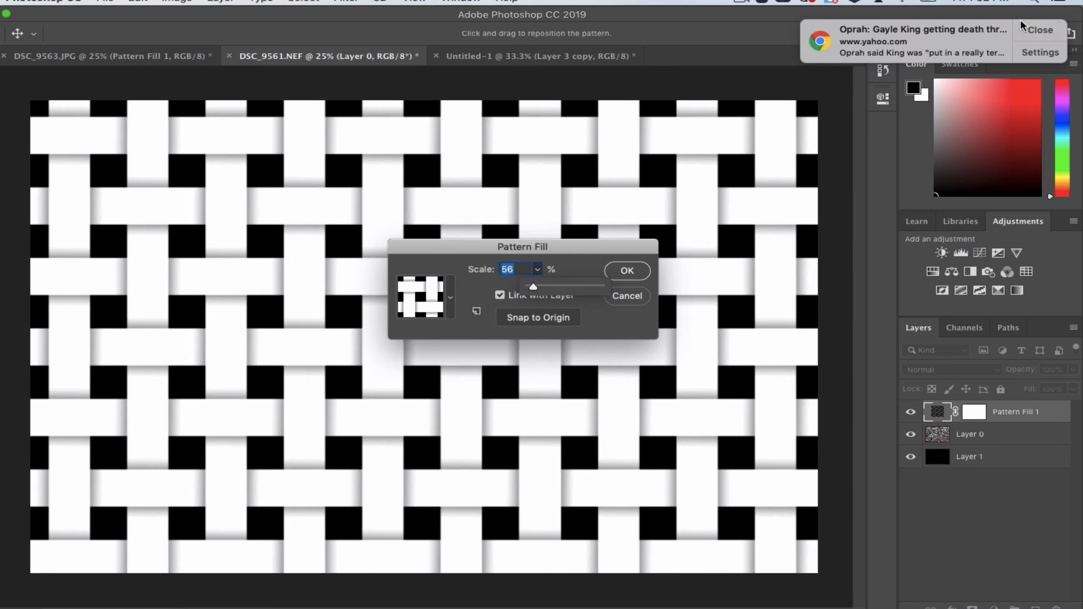
{"action": "left_click", "coordinate": [1037, 31]}
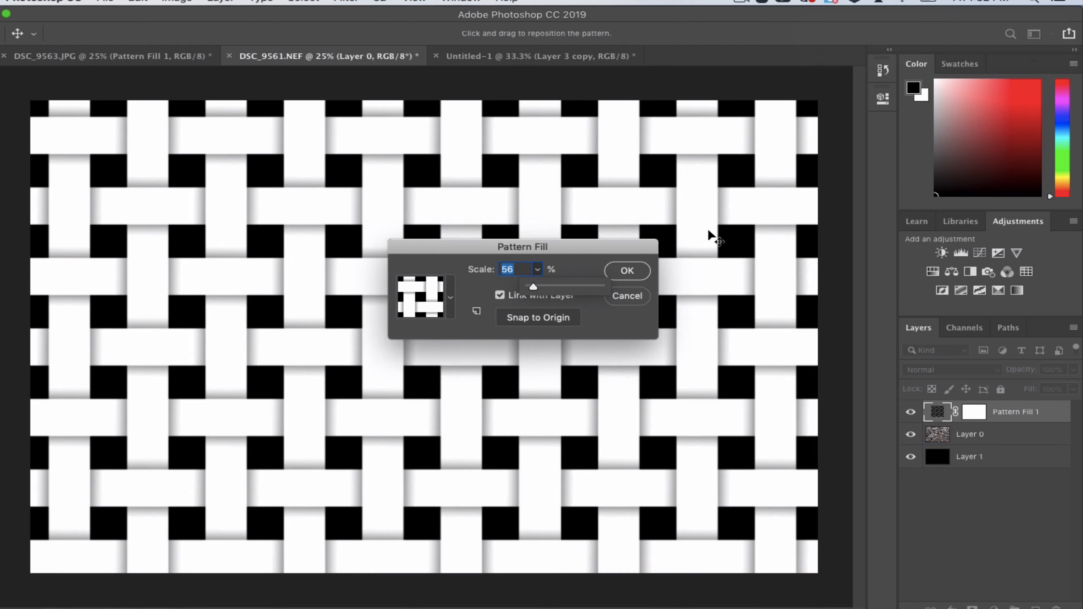
{"action": "left_click", "coordinate": [636, 268]}
{"action": "left_click", "coordinate": [636, 268]}
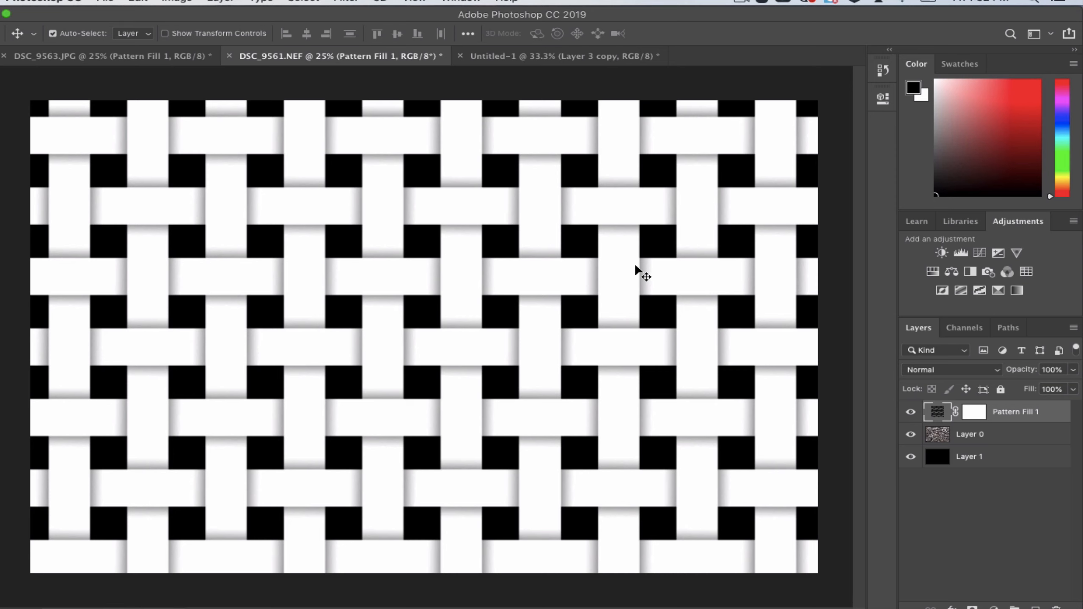
Set the bark photo's pattern fill layer to Linear Burn and add a duplicate of it at 58% opacity
{"action": "left_click", "coordinate": [929, 369]}
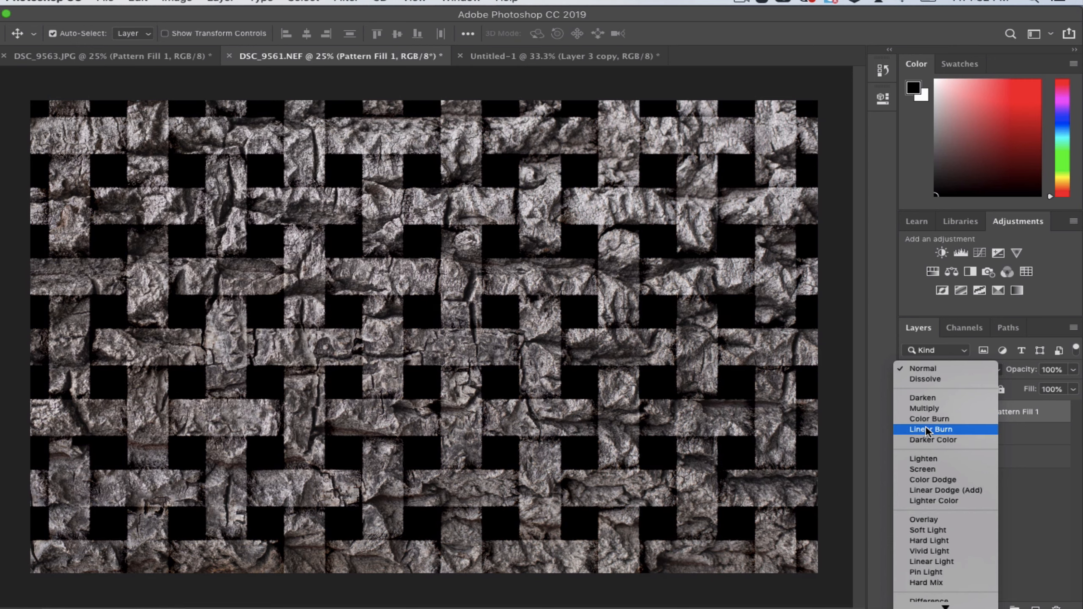
{"action": "left_click", "coordinate": [928, 430]}
{"action": "left_click_drag", "start_coordinate": [1030, 410], "coordinate": [1036, 606]}
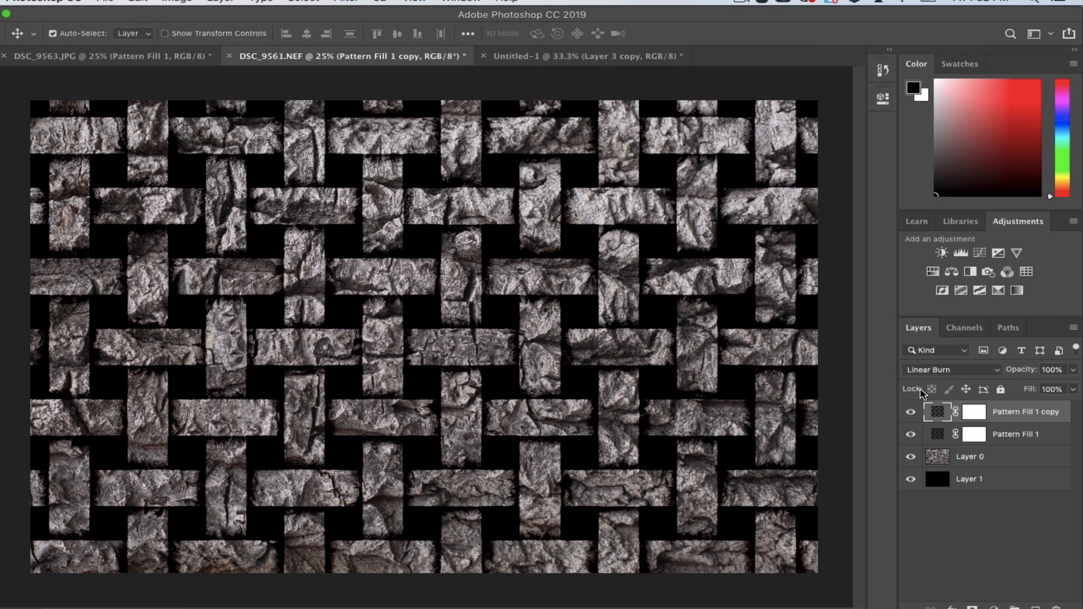
{"action": "left_click_drag", "start_coordinate": [1073, 369], "coordinate": [1042, 387]}
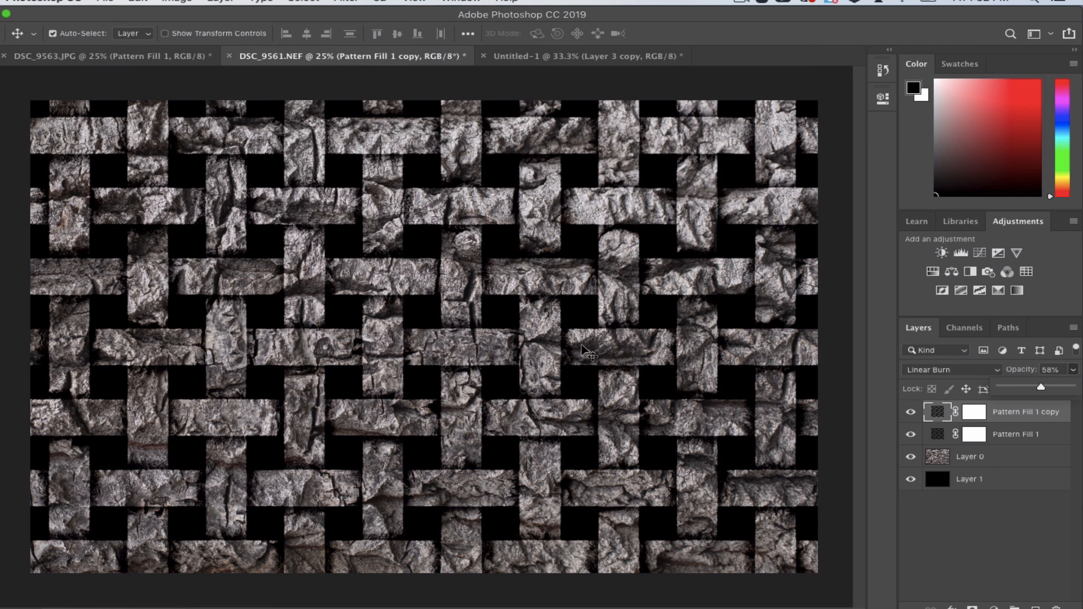
In DSC_9563.JPG, delete the Levels 1, Brightness/Contrast 1 and Pattern Fill 1 layers, keeping only Layer 0
{"action": "left_click", "coordinate": [103, 56]}
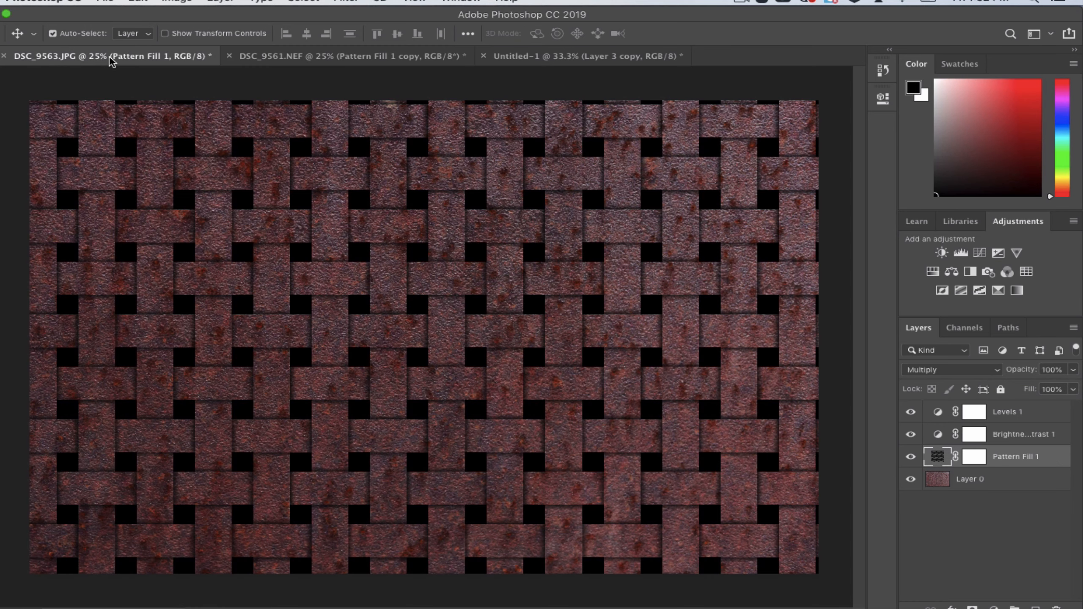
{"action": "left_click", "coordinate": [1038, 417]}
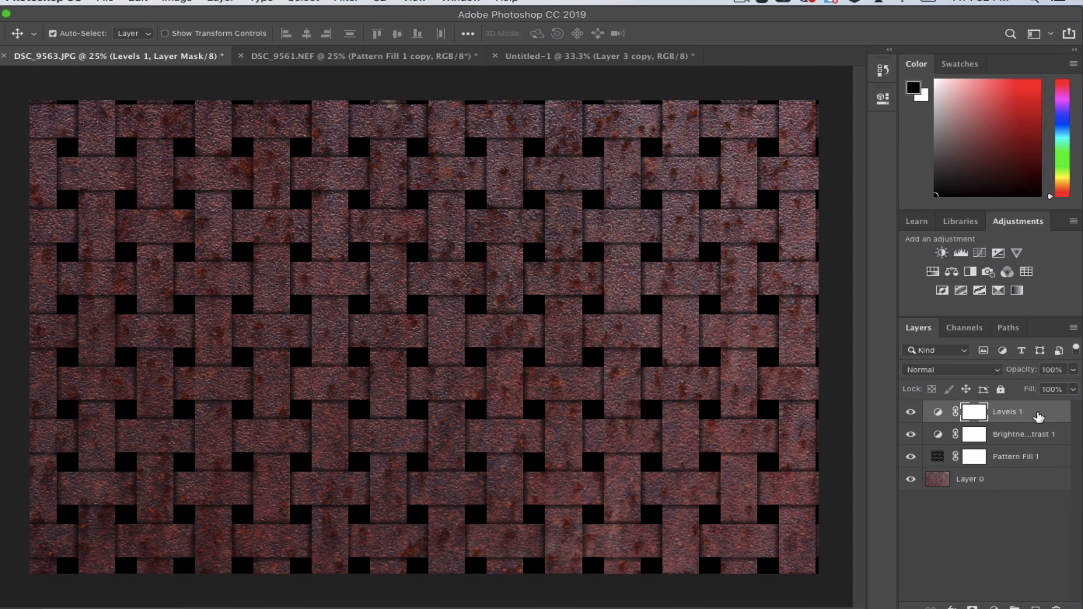
{"action": "left_click", "coordinate": [1040, 453], "text": "shift"}
{"action": "left_click_drag", "start_coordinate": [1047, 436], "coordinate": [1055, 605]}
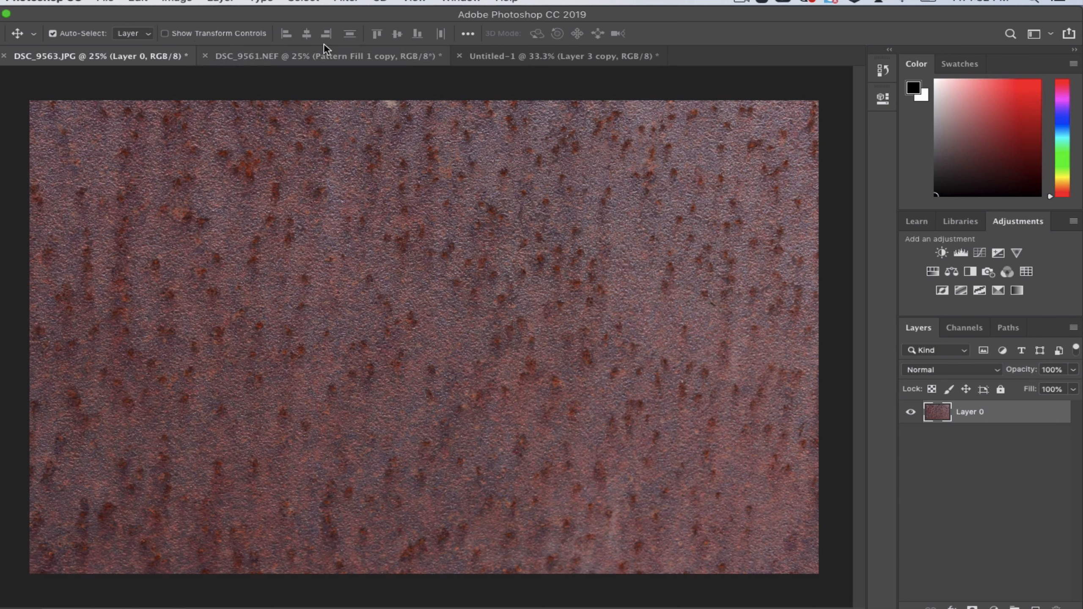
Add a pattern fill layer with the new basket-weave pattern at 100% scale above the rusty metal photo
{"action": "left_click", "coordinate": [261, 1]}
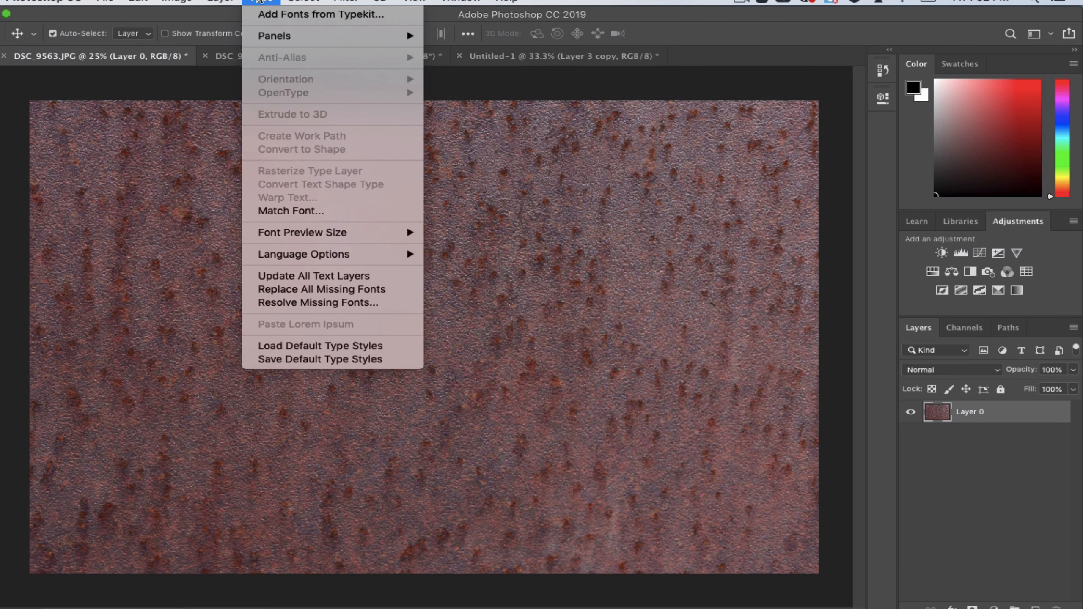
{"action": "mouse_move", "coordinate": [221, 2]}
{"action": "mouse_move", "coordinate": [376, 172]}
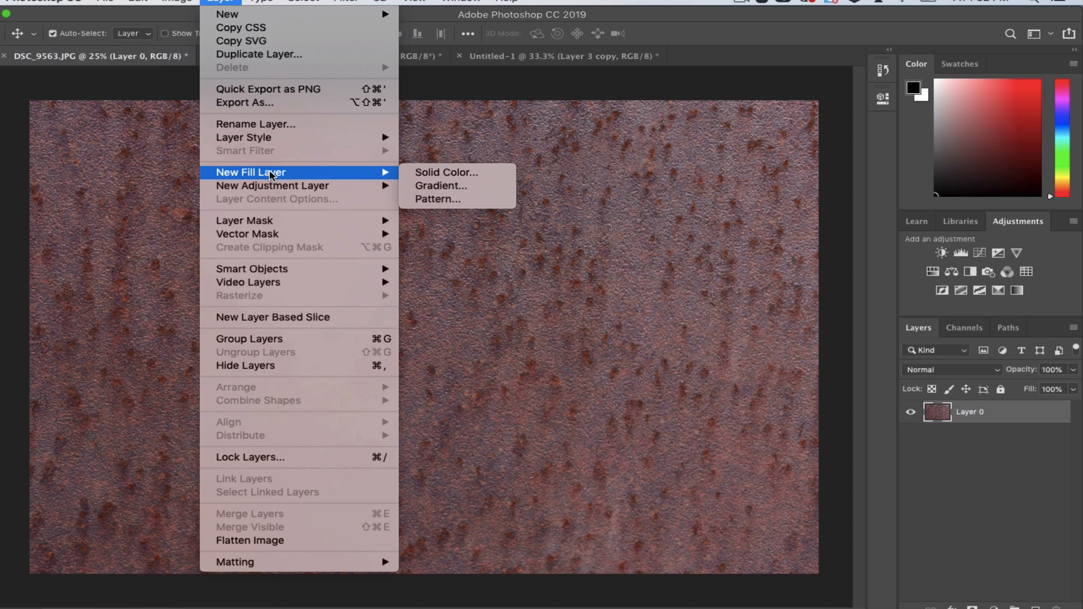
{"action": "left_click", "coordinate": [429, 204]}
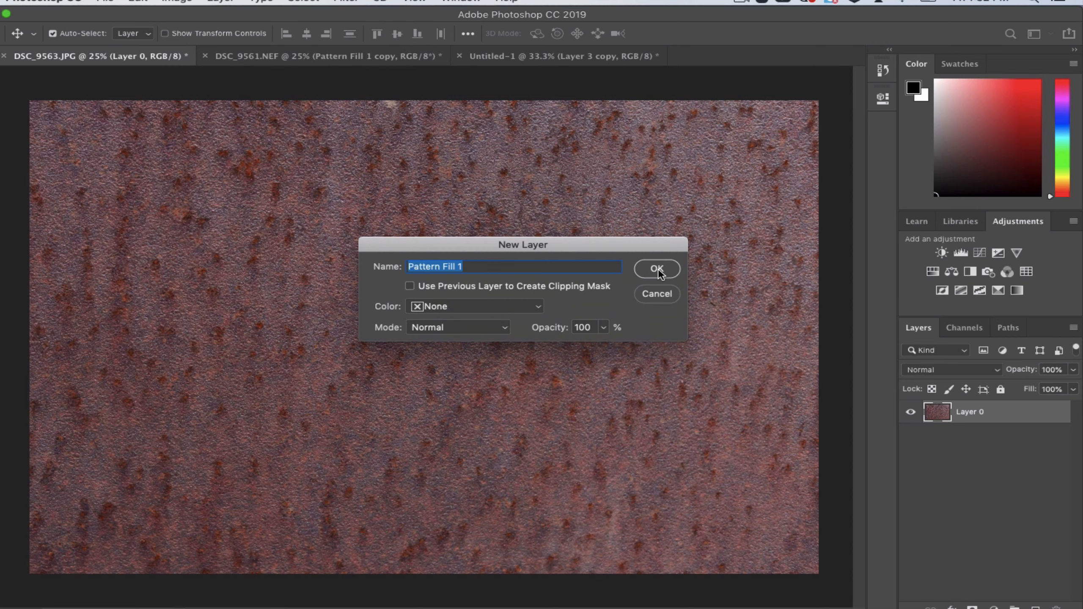
{"action": "left_click", "coordinate": [657, 268]}
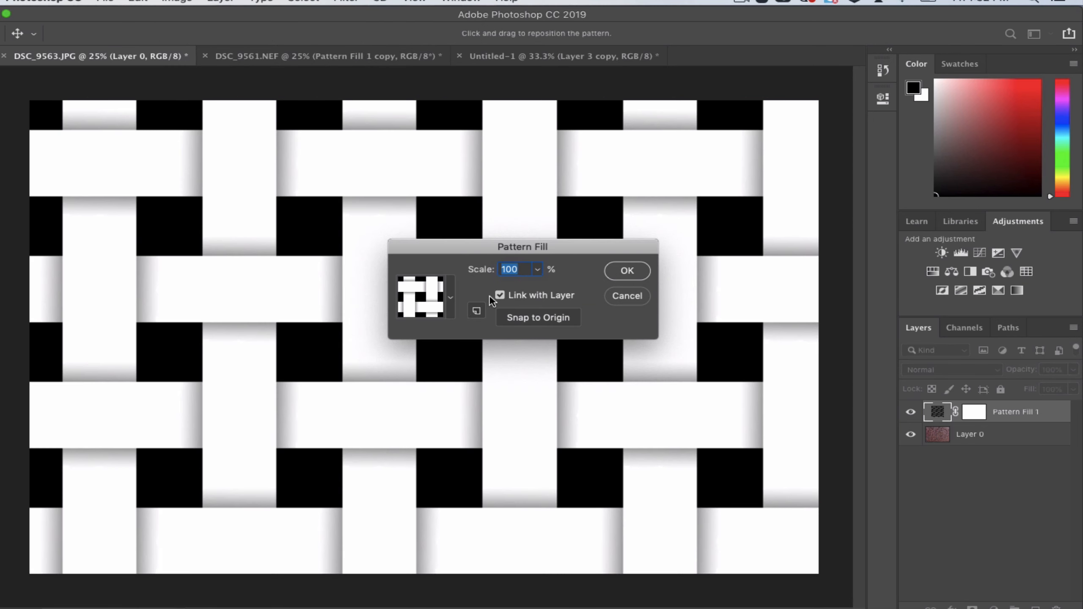
{"action": "left_click", "coordinate": [632, 273]}
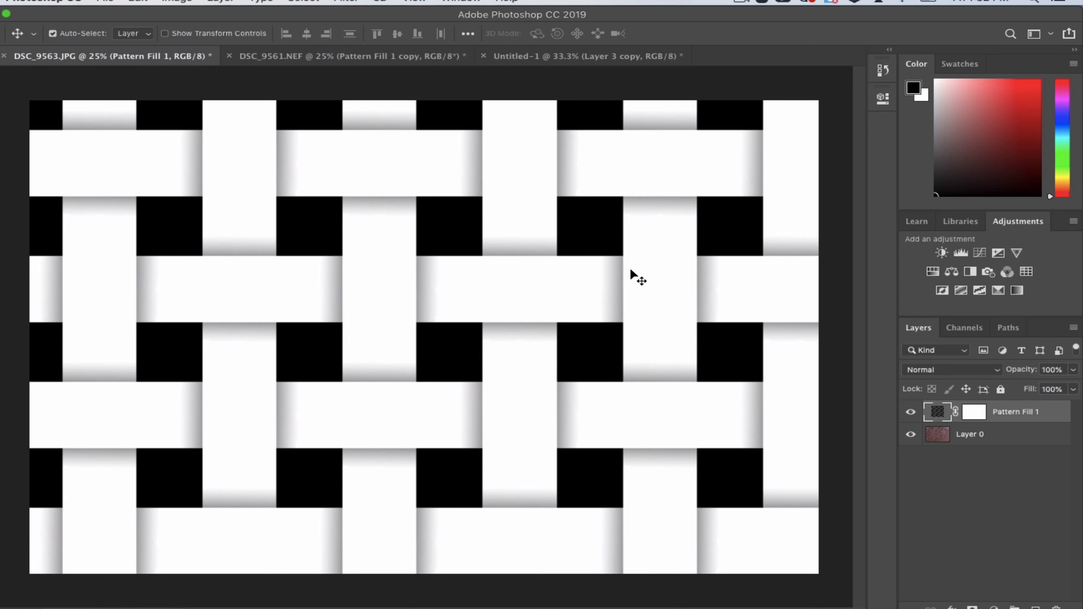
Set the blend mode of the rusty metal photo's pattern fill layer to Linear Burn
{"action": "left_click", "coordinate": [928, 370]}
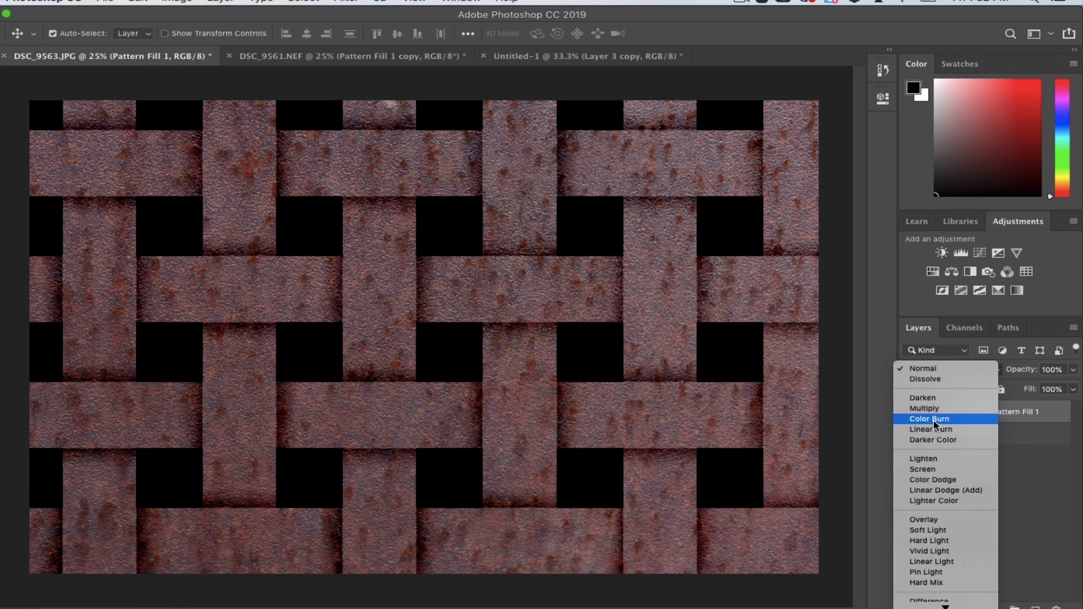
{"action": "left_click", "coordinate": [935, 429]}
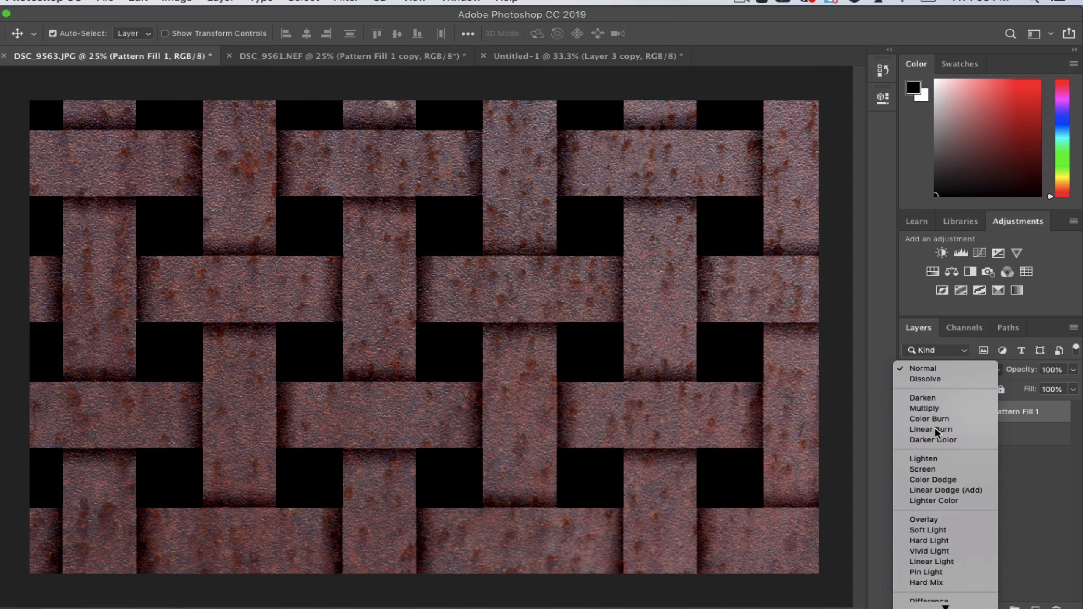
{"action": "key", "text": "super+alt+space"}
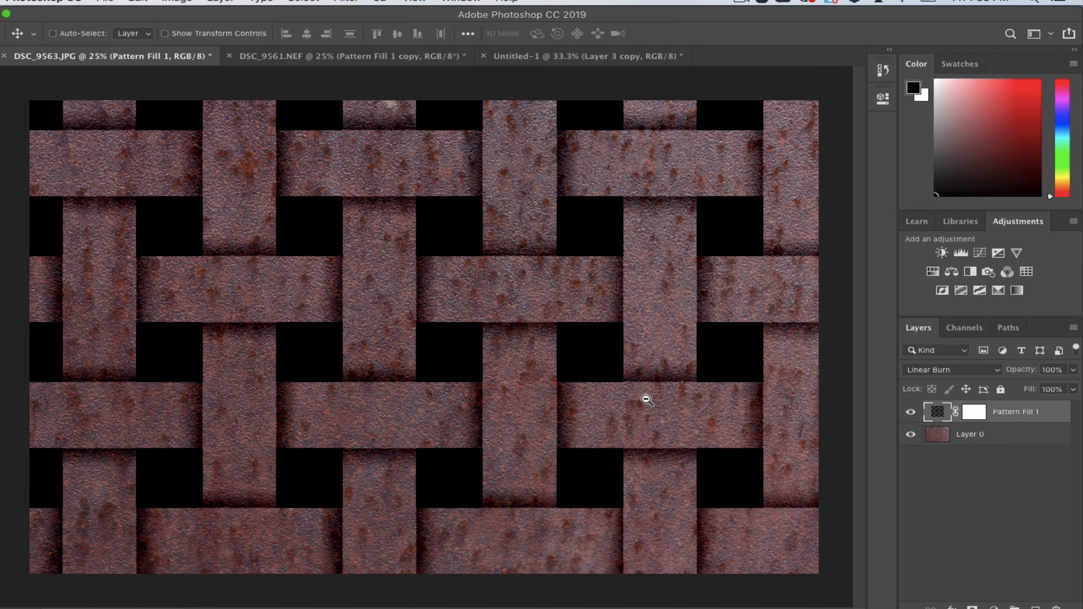
{"action": "left_click", "coordinate": [646, 399], "text": "alt+super"}
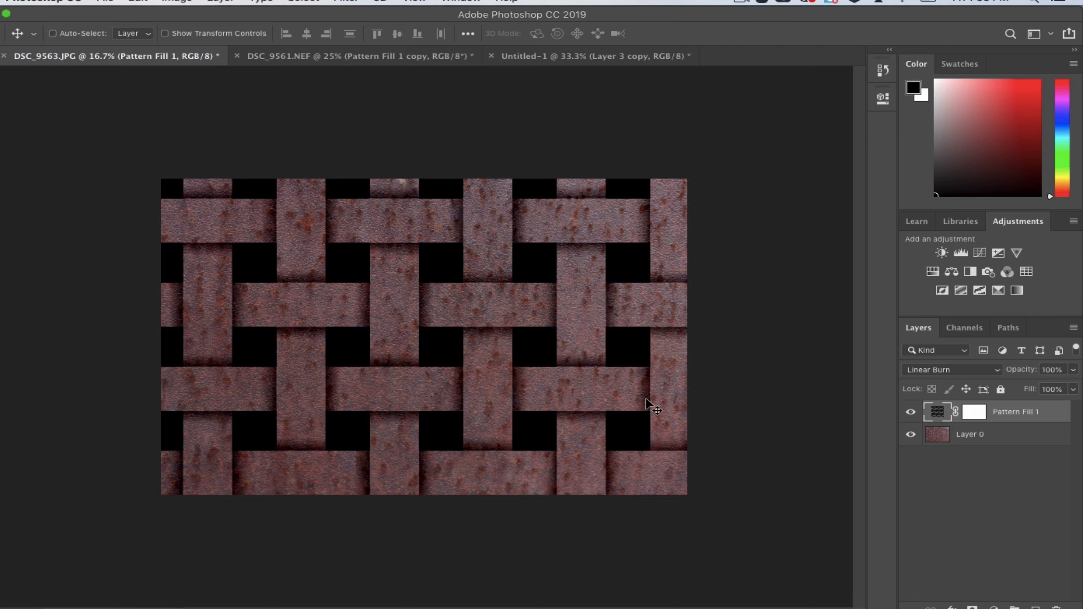